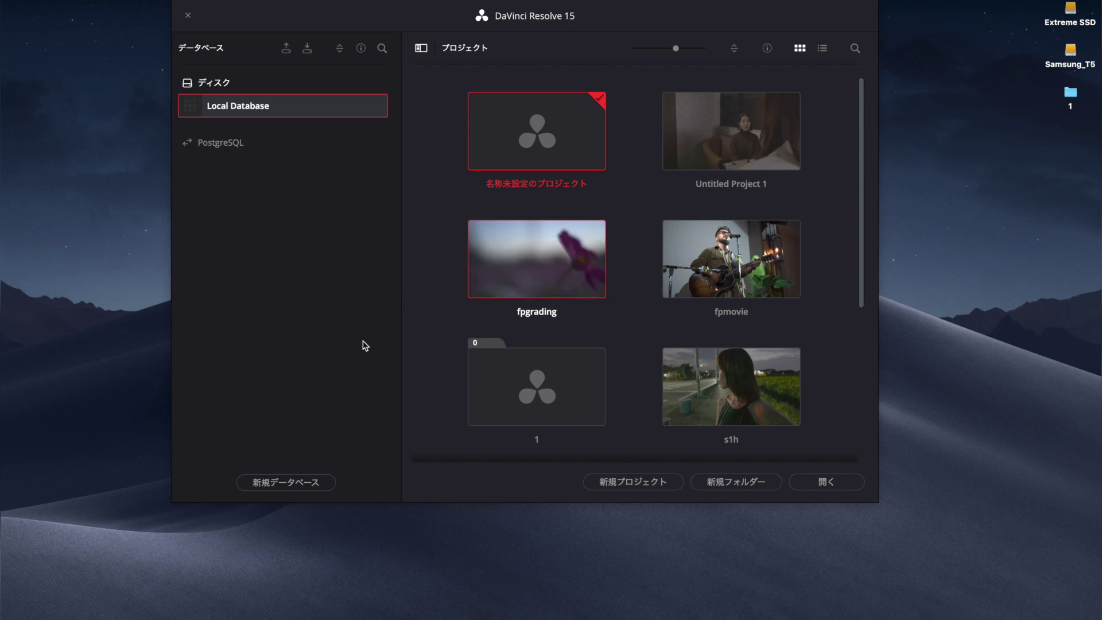
Create a new project named TEST2 from the Project Manager
left_click(613, 485)
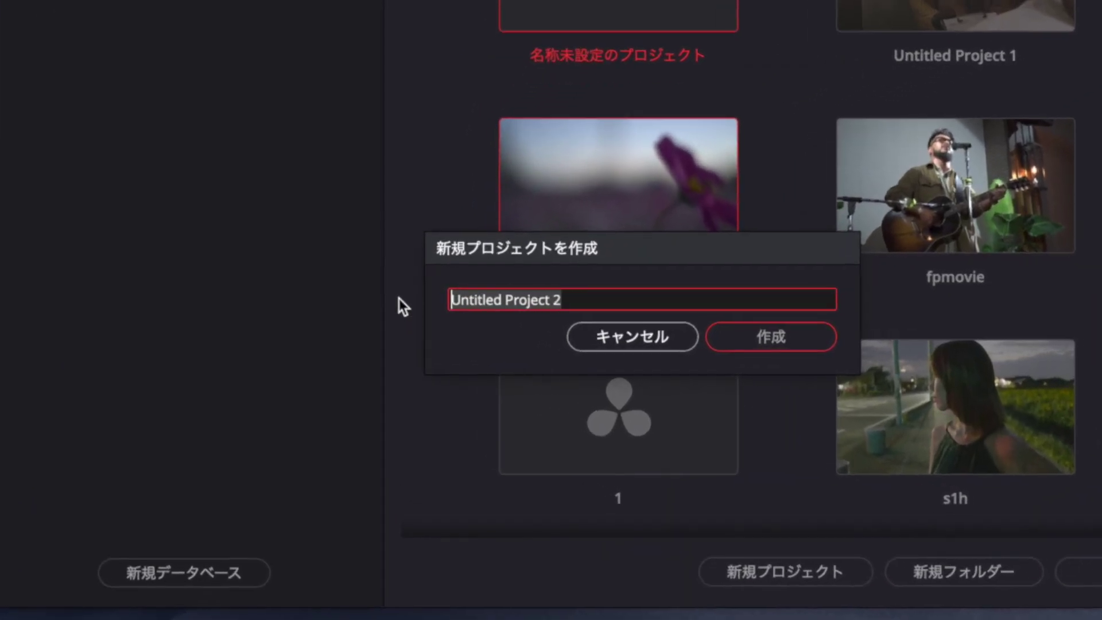
type("TEST2")
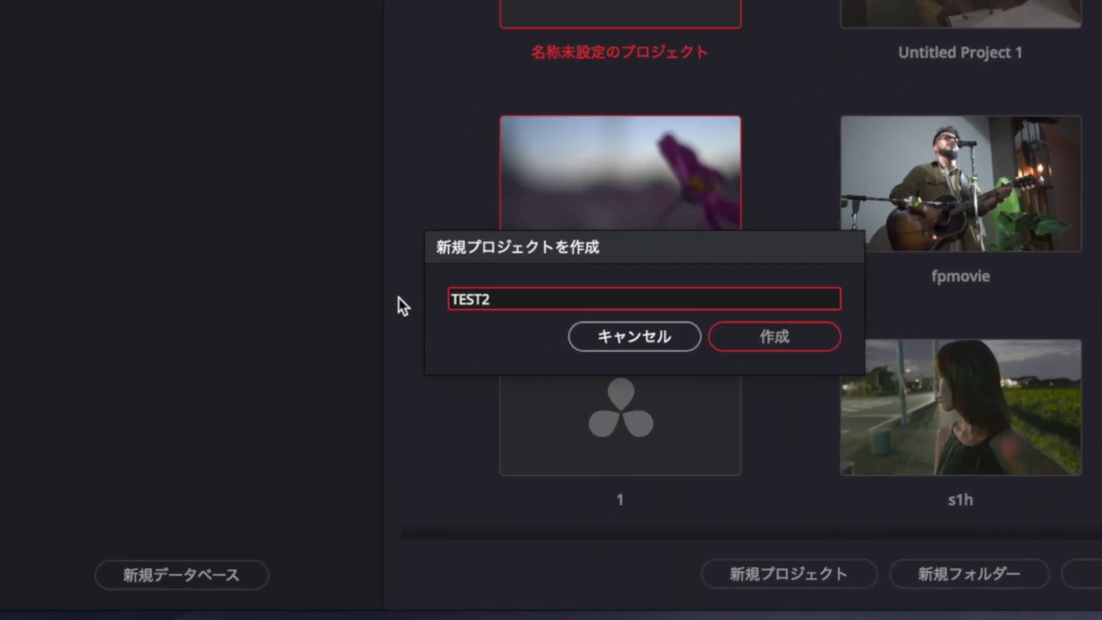
key("Return")
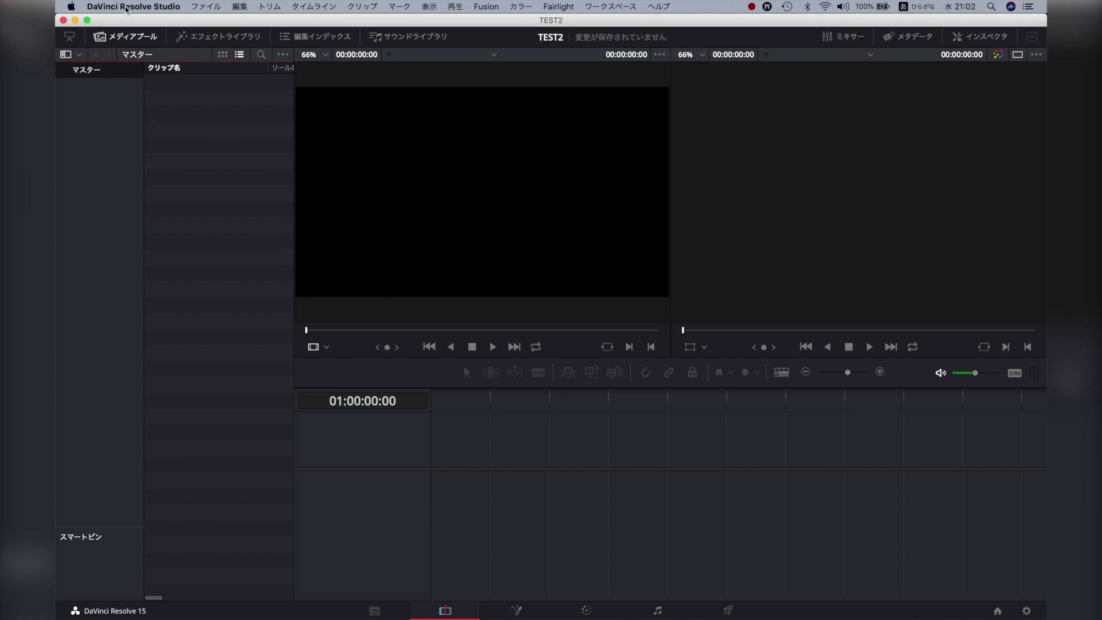
Open Preferences and review the 12 Media Storage locations listed there
left_click(128, 7)
left_click(123, 82)
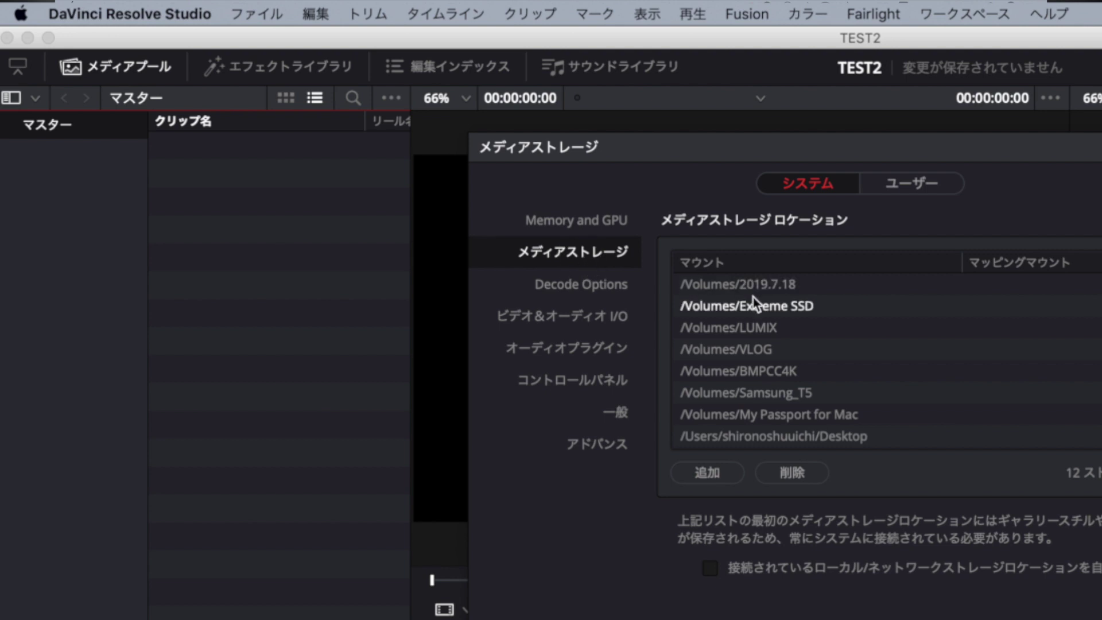
scroll(931, 382, "up", 3)
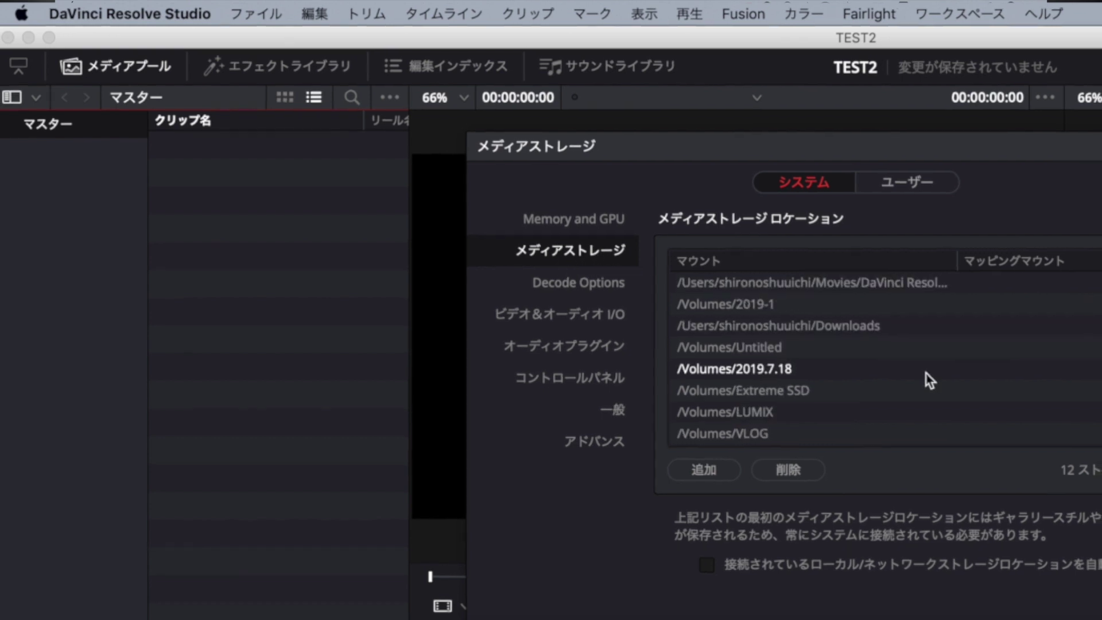
scroll(932, 381, "down", 3)
scroll(776, 306, "up", 3)
scroll(776, 307, "down", 3)
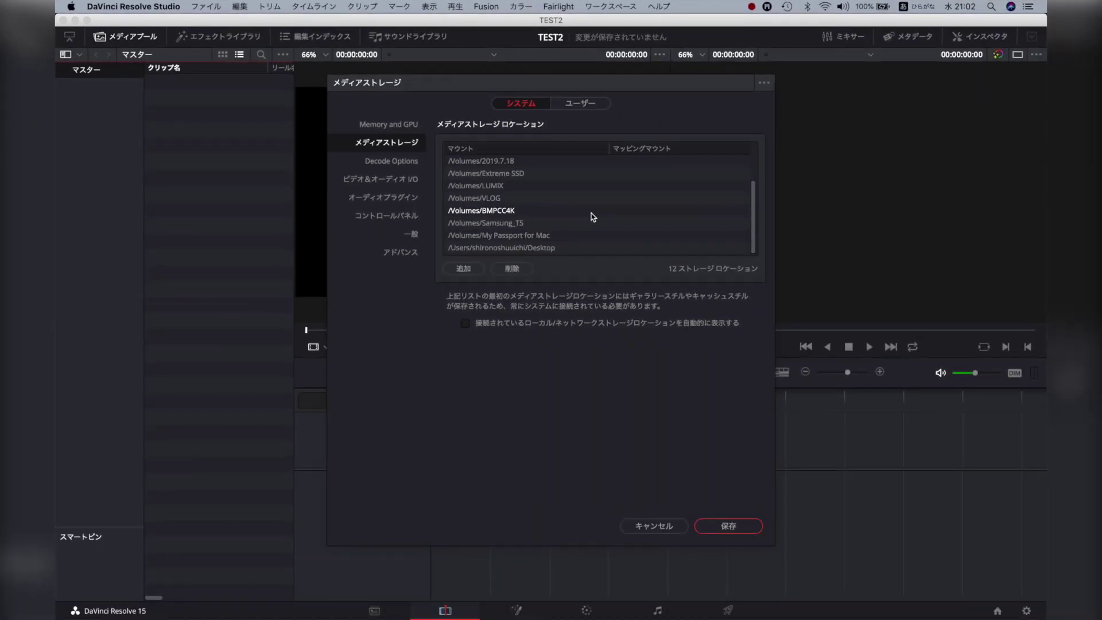
scroll(534, 238, "up", 4)
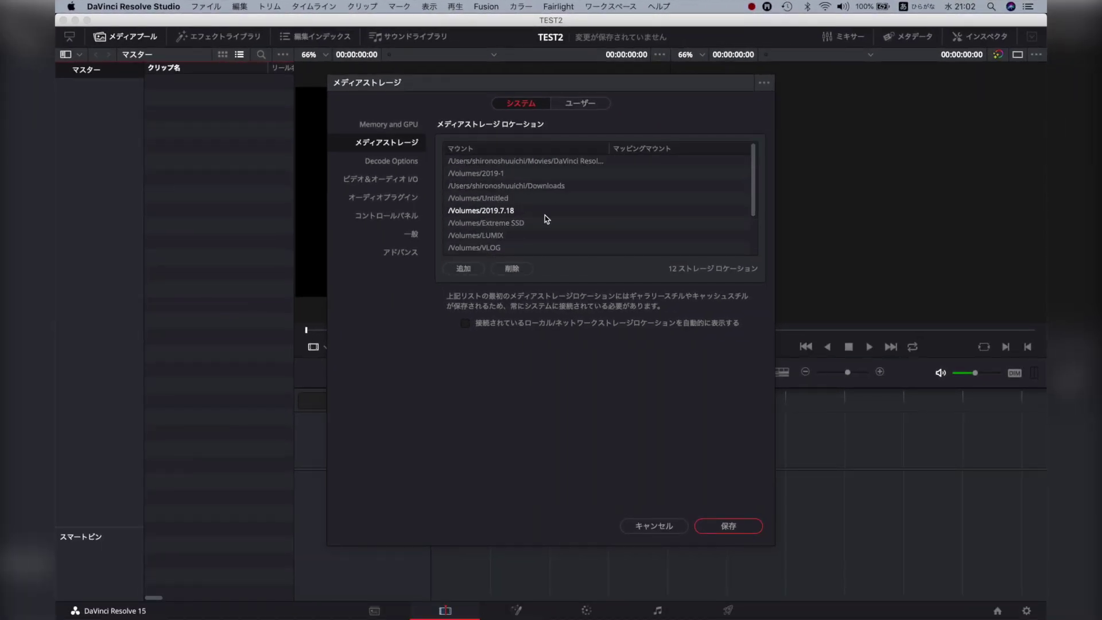
scroll(520, 229, "down", 4)
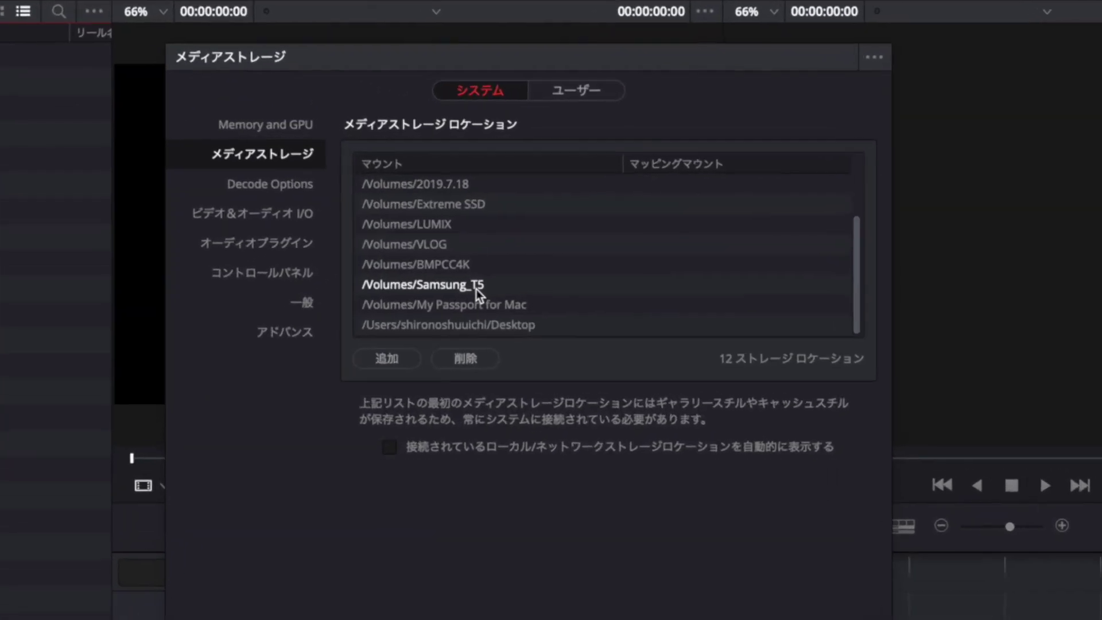
scroll(472, 283, "up", 4)
scroll(472, 282, "down", 4)
scroll(472, 283, "up", 4)
scroll(447, 212, "down", 4)
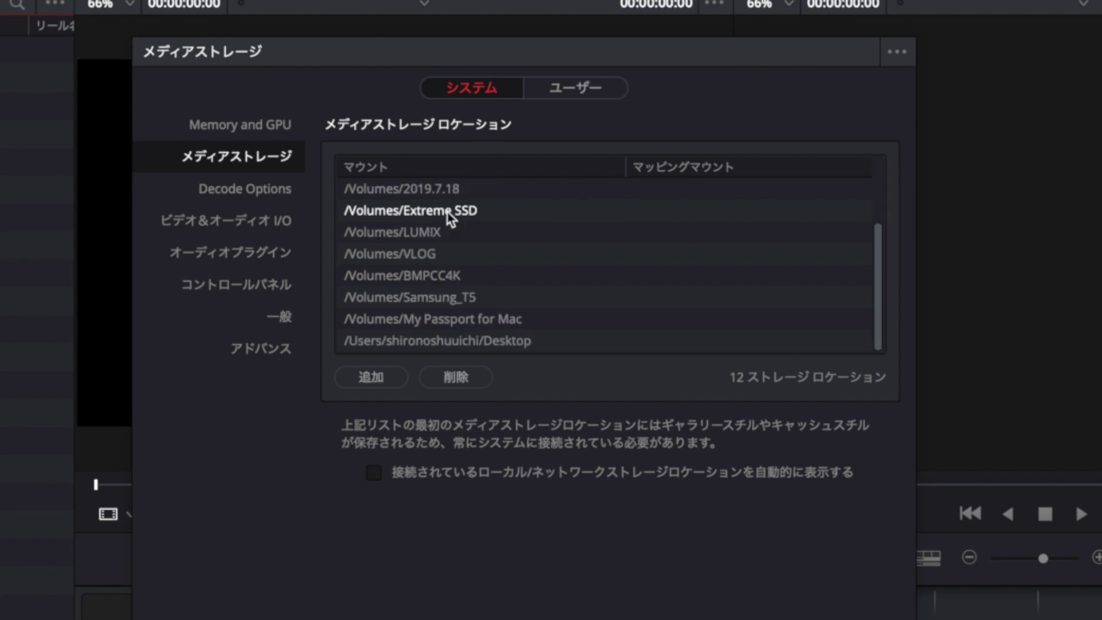
Try adding the Desktop as a storage location and dismiss the already-listed warning
left_click(365, 382)
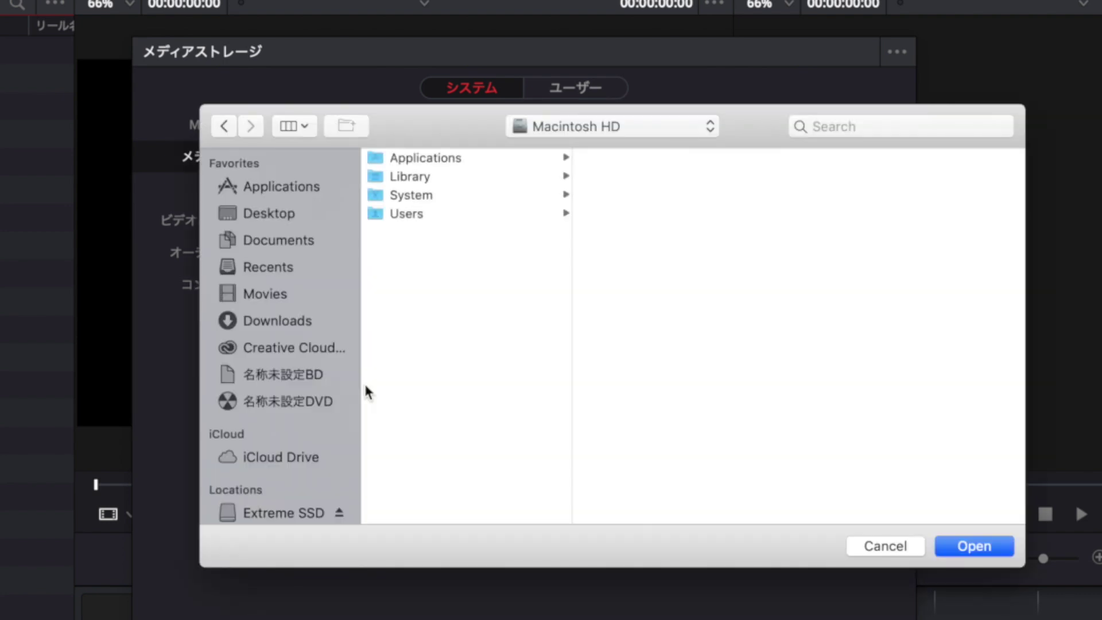
scroll(287, 315, "down", 5)
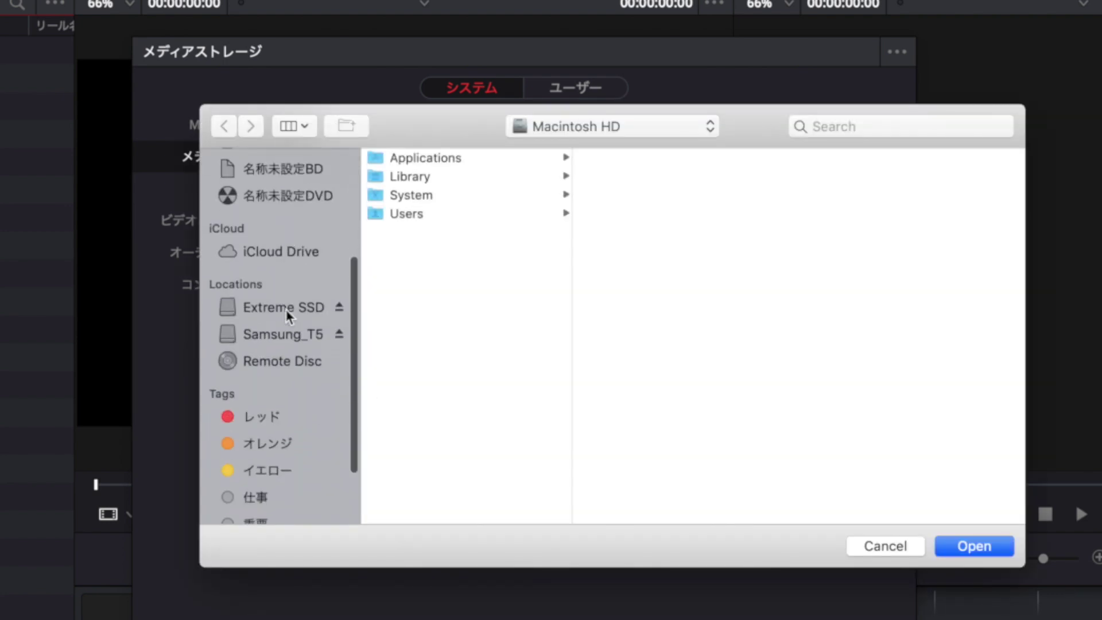
scroll(280, 364, "up", 5)
scroll(277, 219, "down", 6)
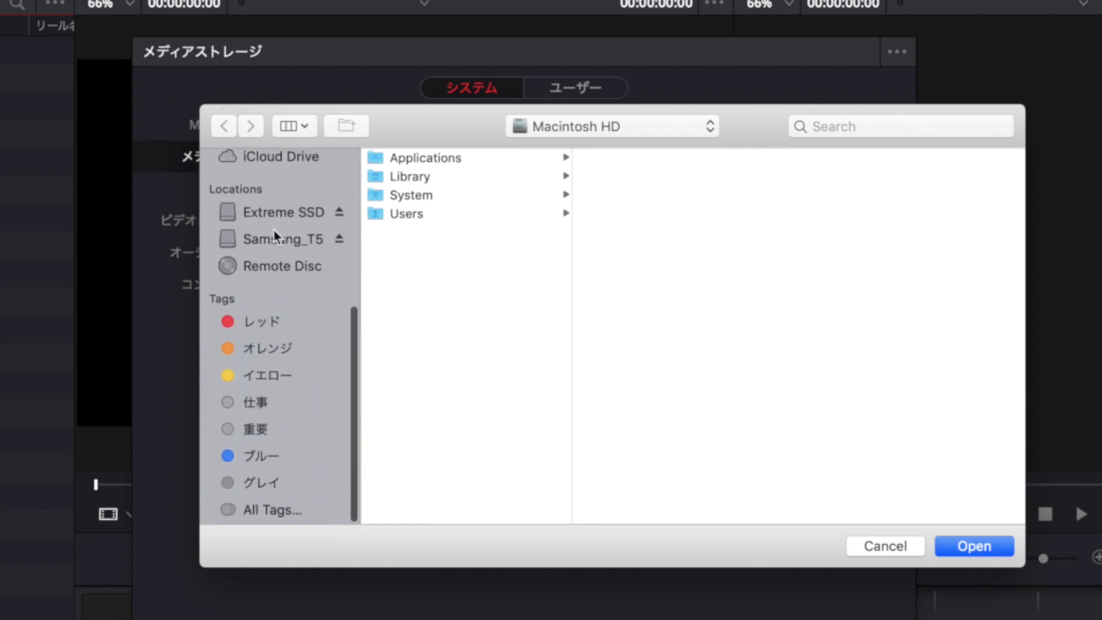
scroll(299, 293, "up", 6)
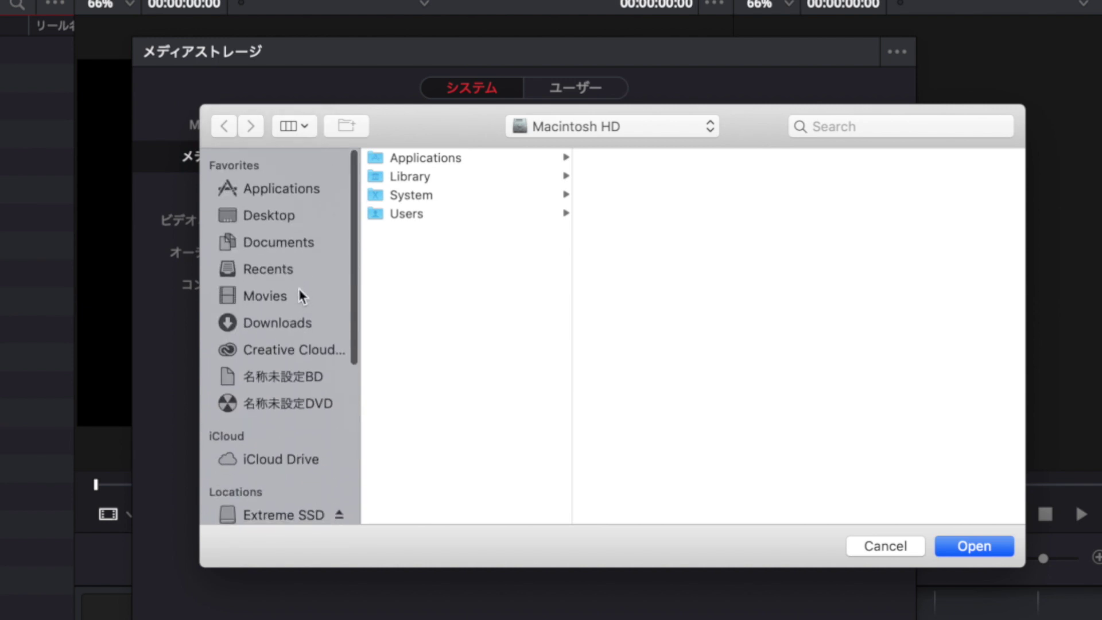
left_click(270, 222)
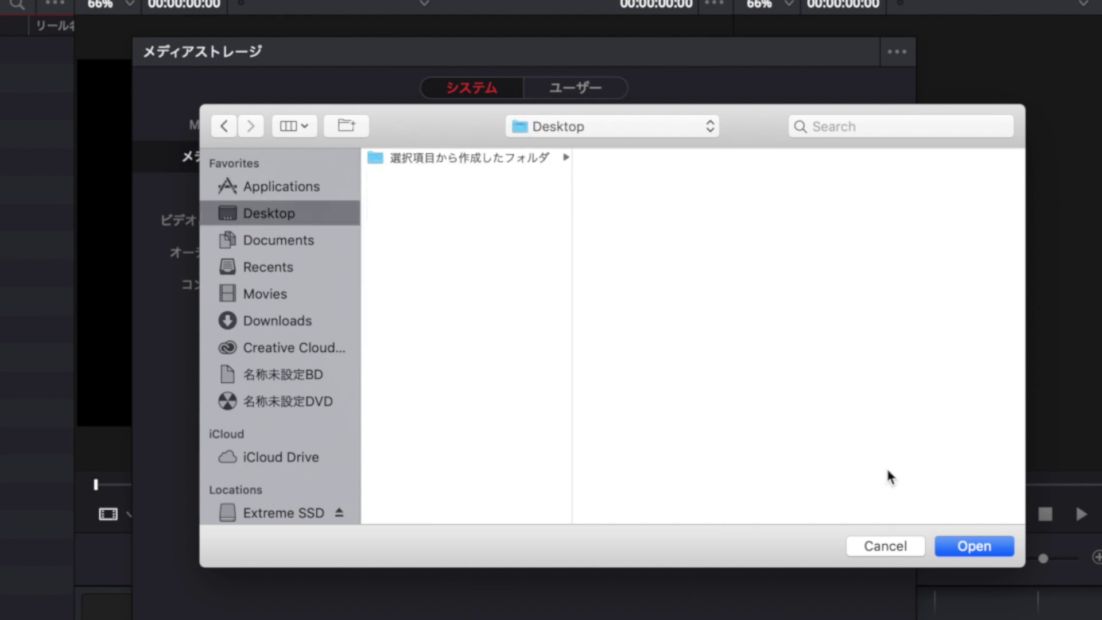
left_click(1002, 553)
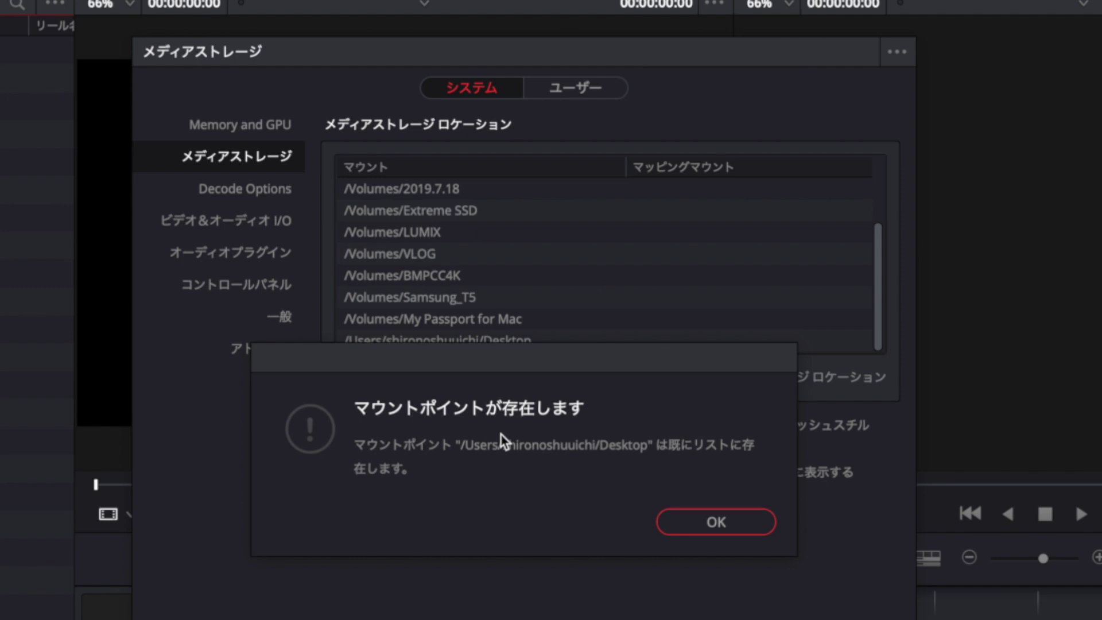
left_click(701, 522)
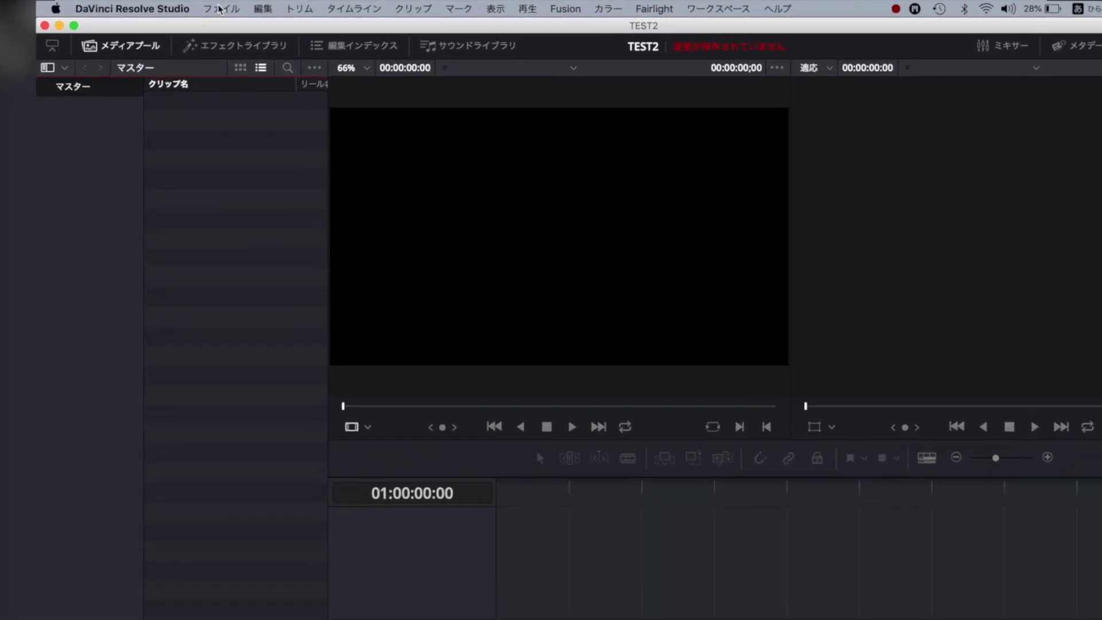
Start Import Media and browse to Untitled/PRIVATE/M4ROOT/CLIP on the camera card
left_click(217, 8)
mouse_move(368, 147)
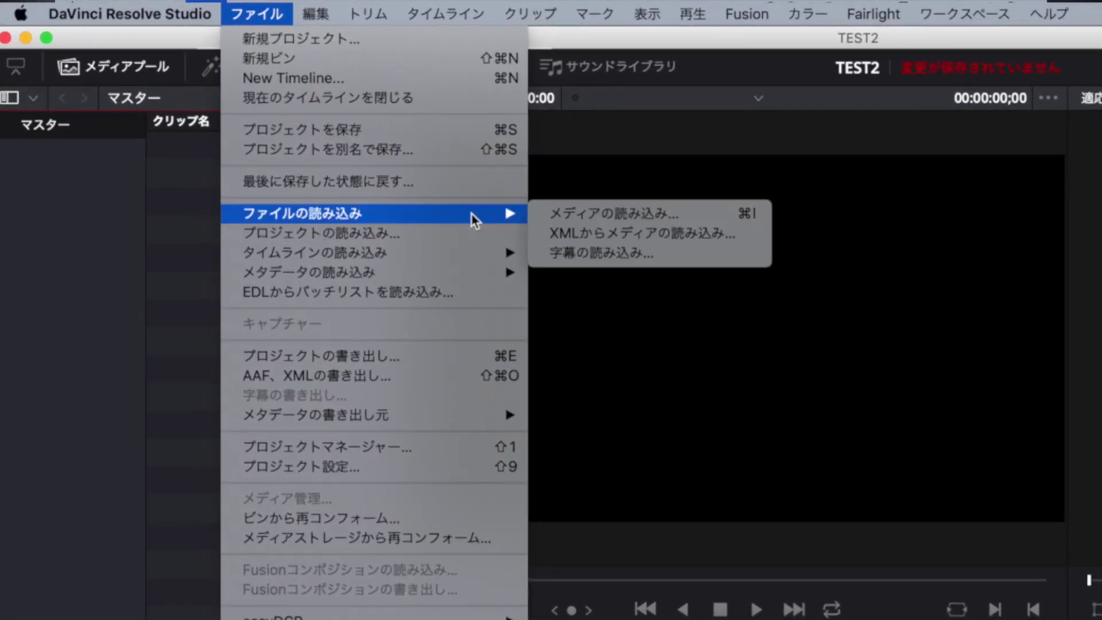
left_click(562, 219)
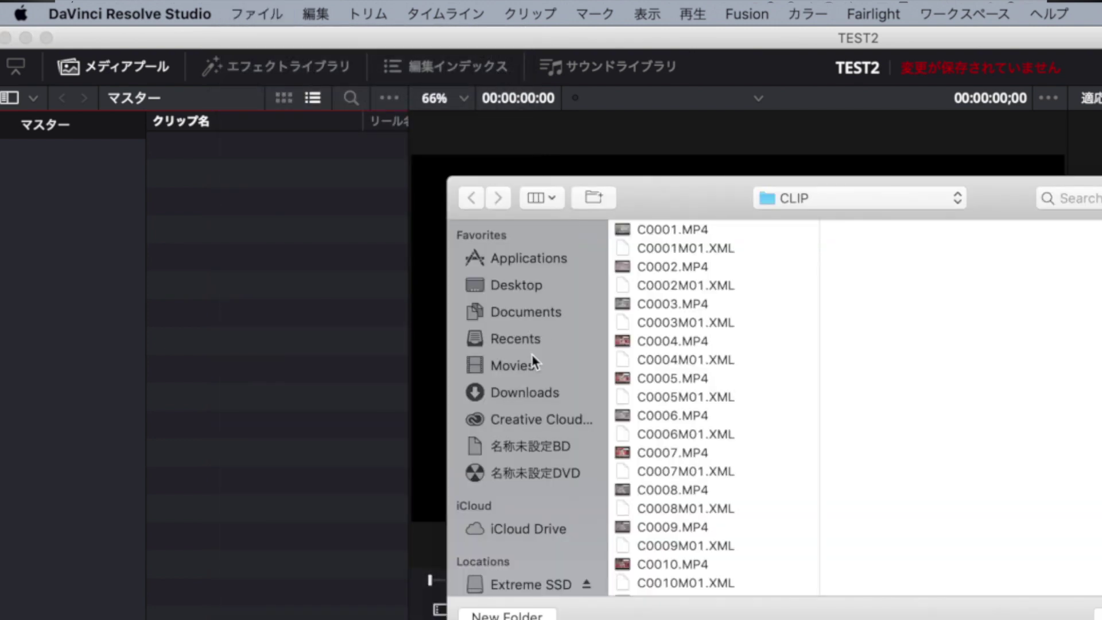
scroll(525, 358, "down", 10)
left_click(516, 353)
left_click(642, 229)
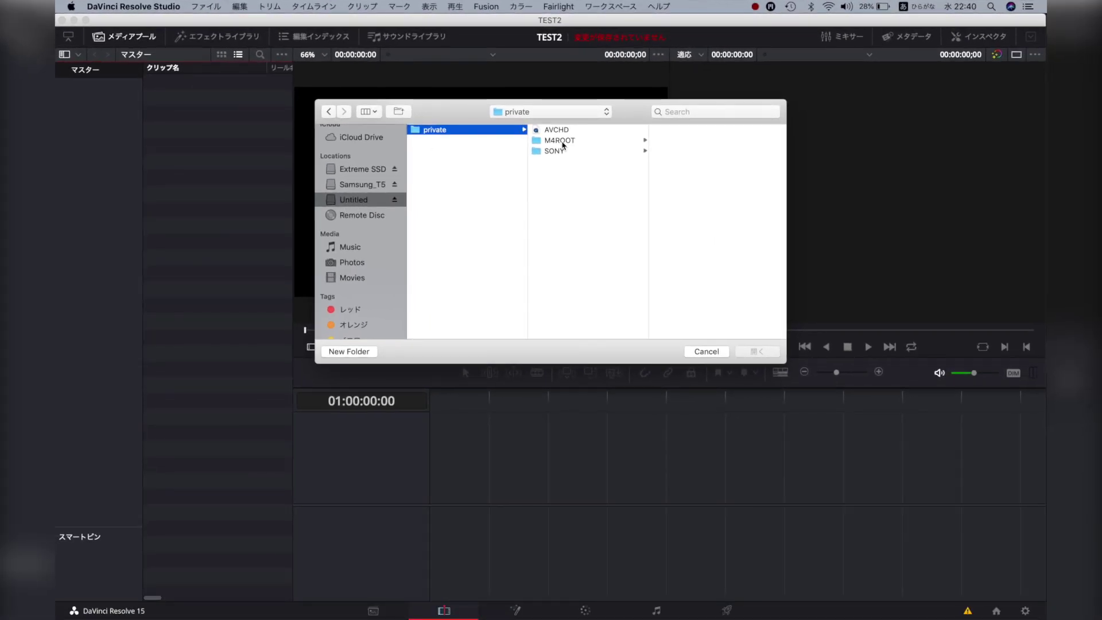
left_click(562, 144)
left_click(672, 131)
scroll(712, 172, "down", 10)
Import C0028, C0048, C0051, C0053 and C0054 MP4 clips, previewing C0028 in the viewer
left_click(701, 183)
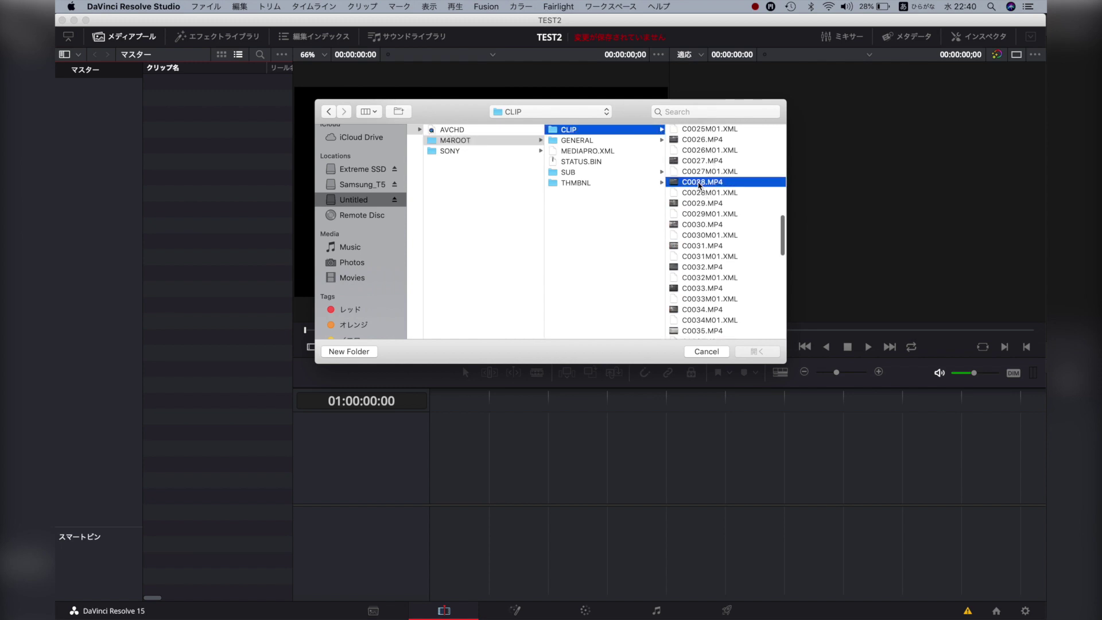
left_click(562, 186)
scroll(562, 186, "down", 5)
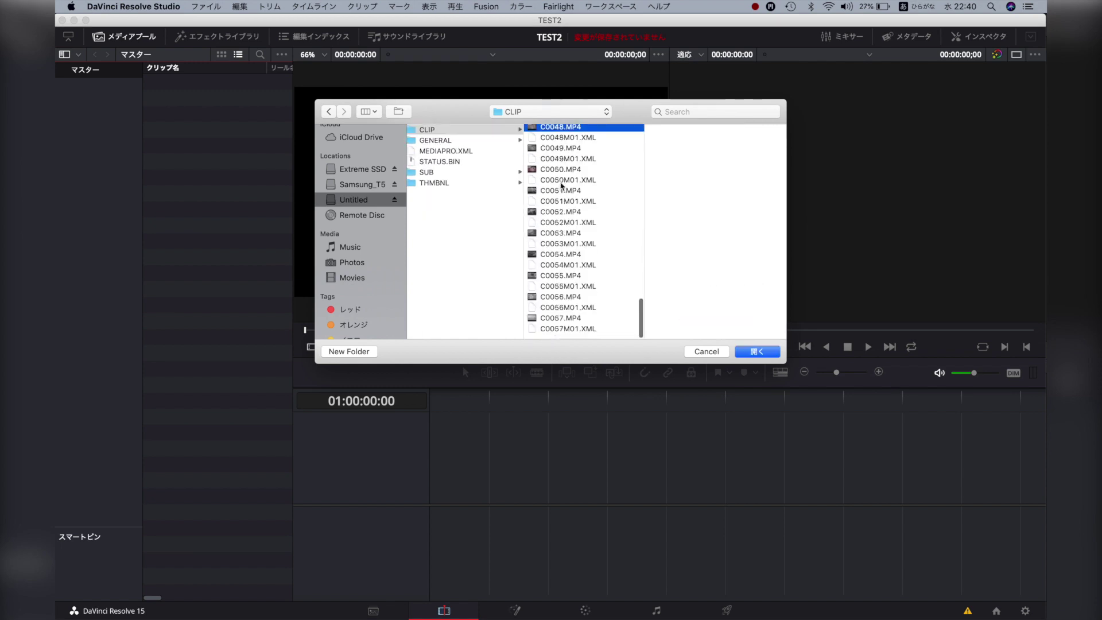
left_click(556, 238, "super")
left_click(558, 195, "super")
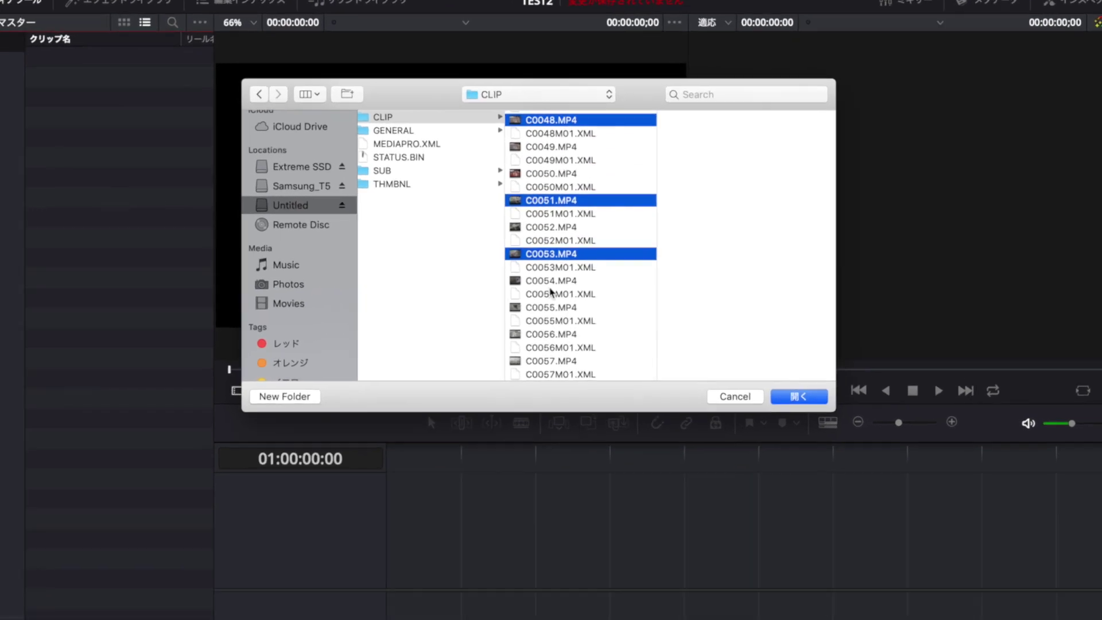
left_click(552, 281, "super")
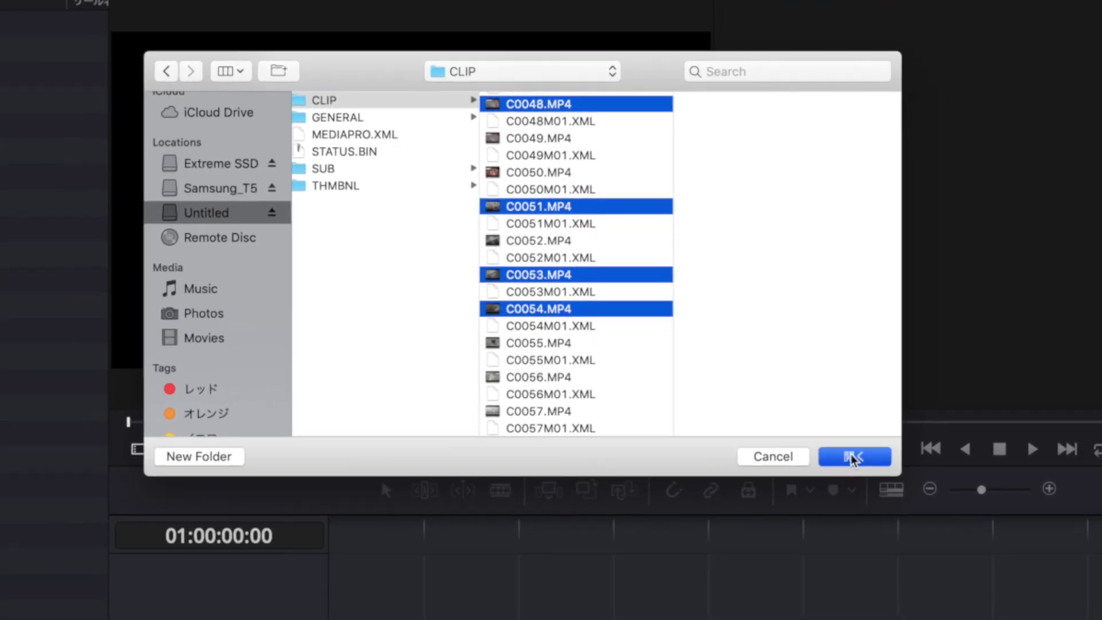
left_click(874, 485)
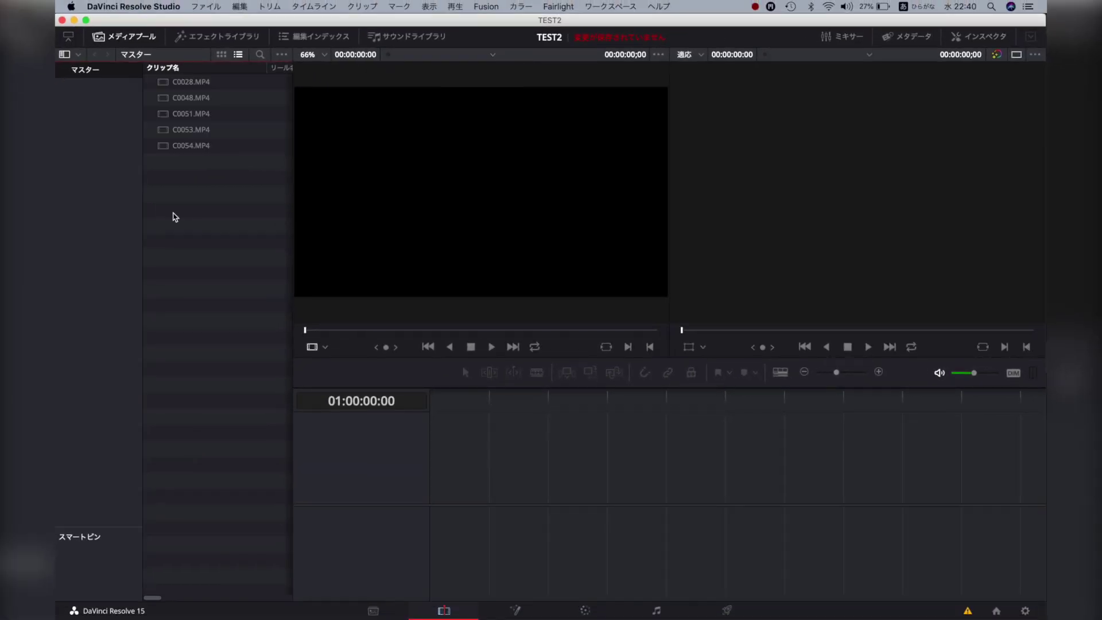
left_click(190, 82)
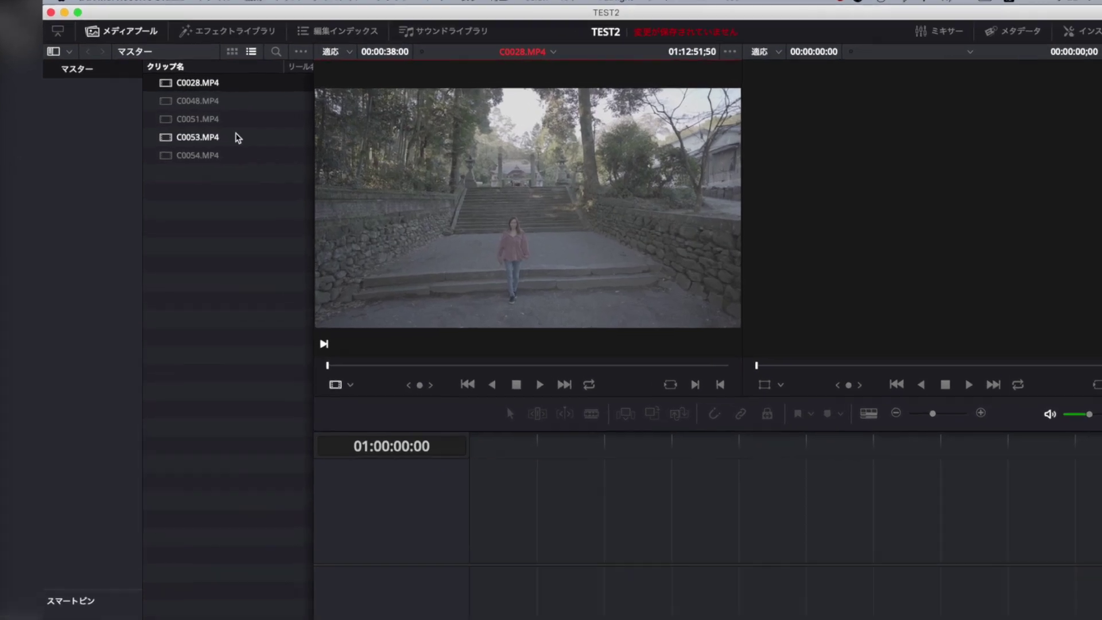
Preview C0048, C0051, C0053 and C0054 in the source viewer, scrubbing through C0054
left_click(175, 101)
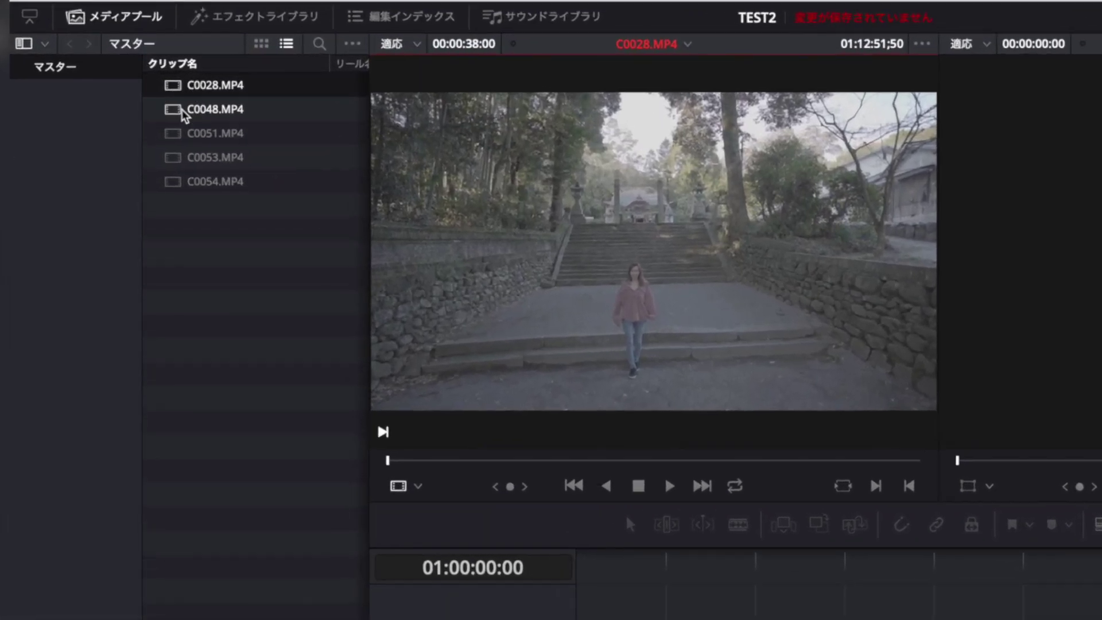
left_click(171, 119)
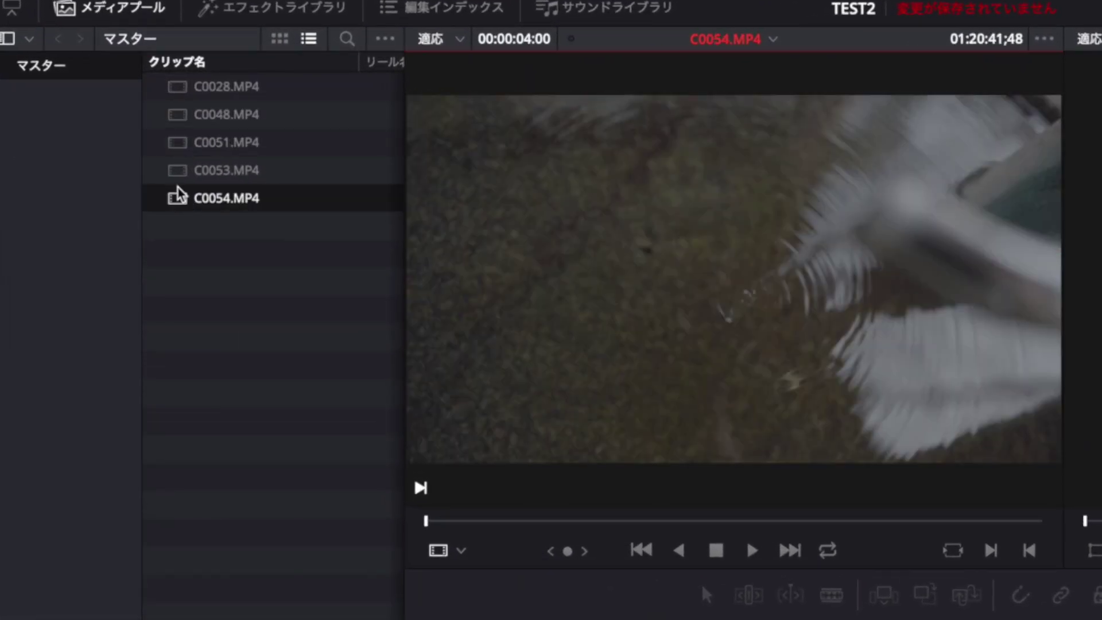
left_click(183, 170)
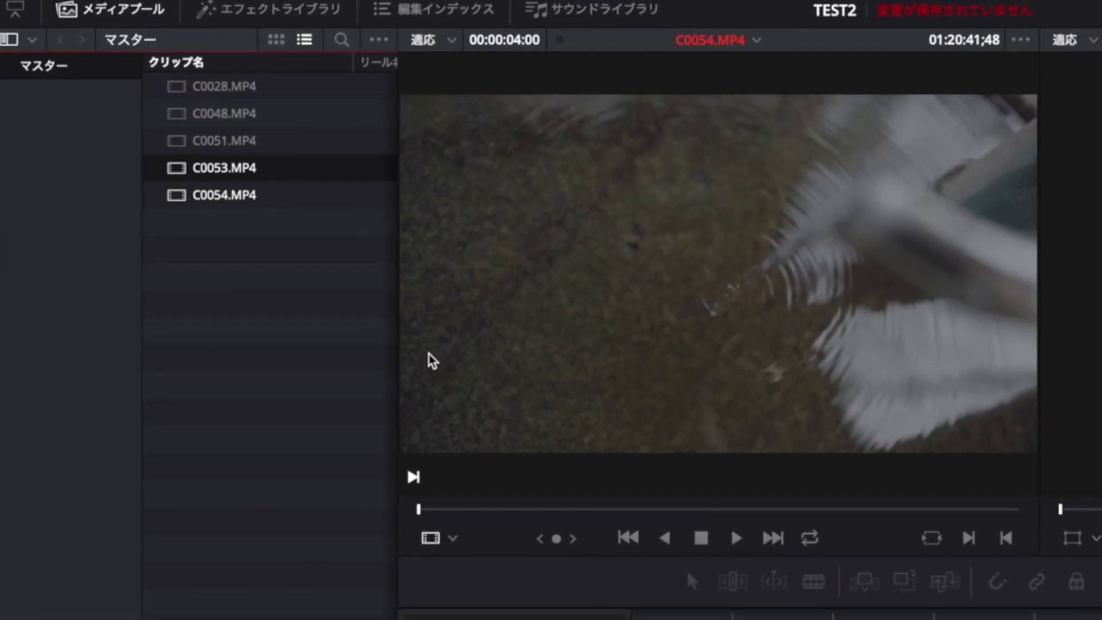
left_click(350, 330)
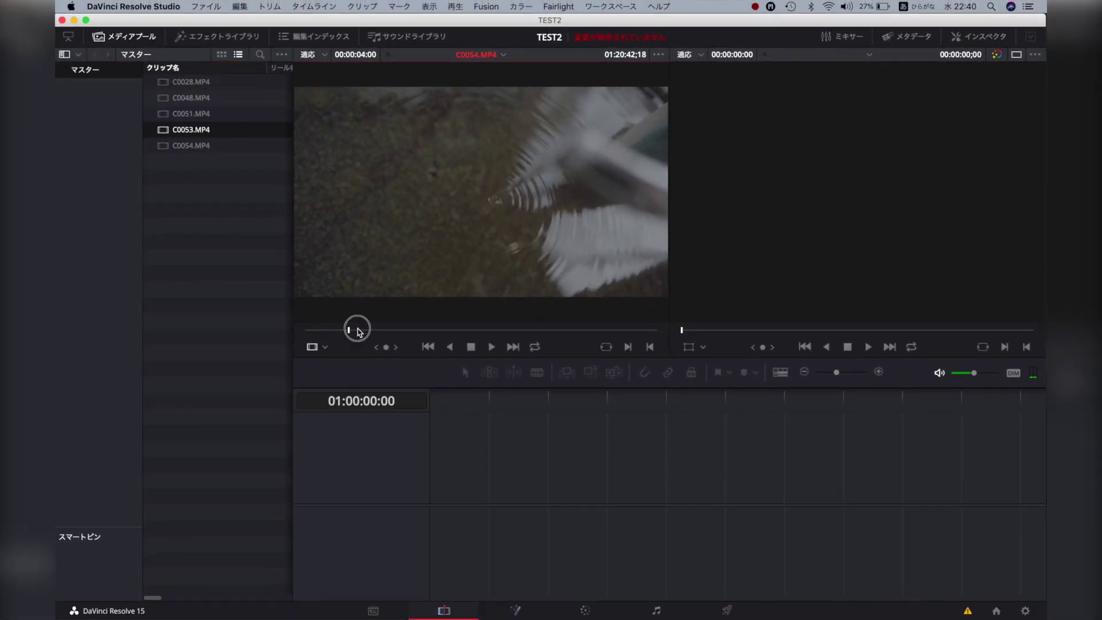
left_click_drag(357, 331, 393, 330)
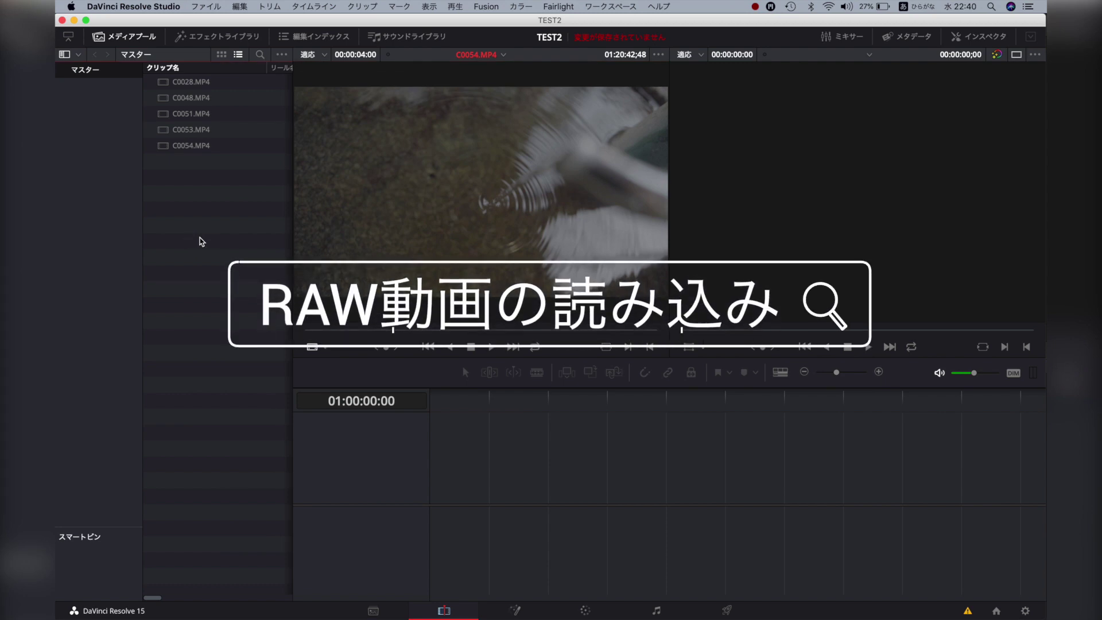
left_click(219, 5)
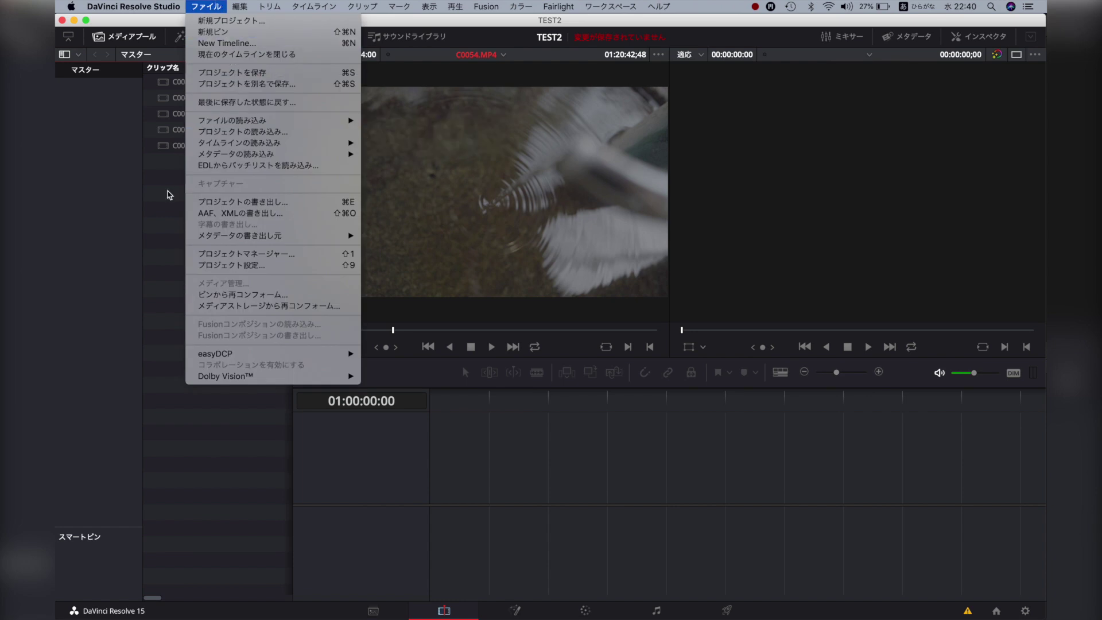
left_click(170, 195)
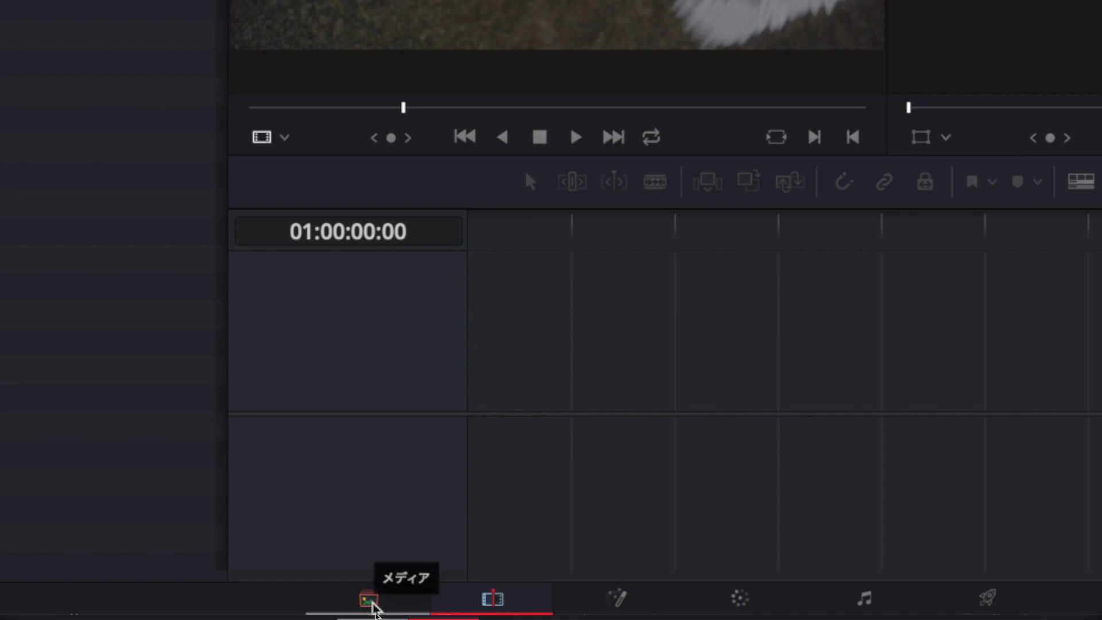
On the Media page, browse the storage list to the A001_038 folder
left_click(372, 604)
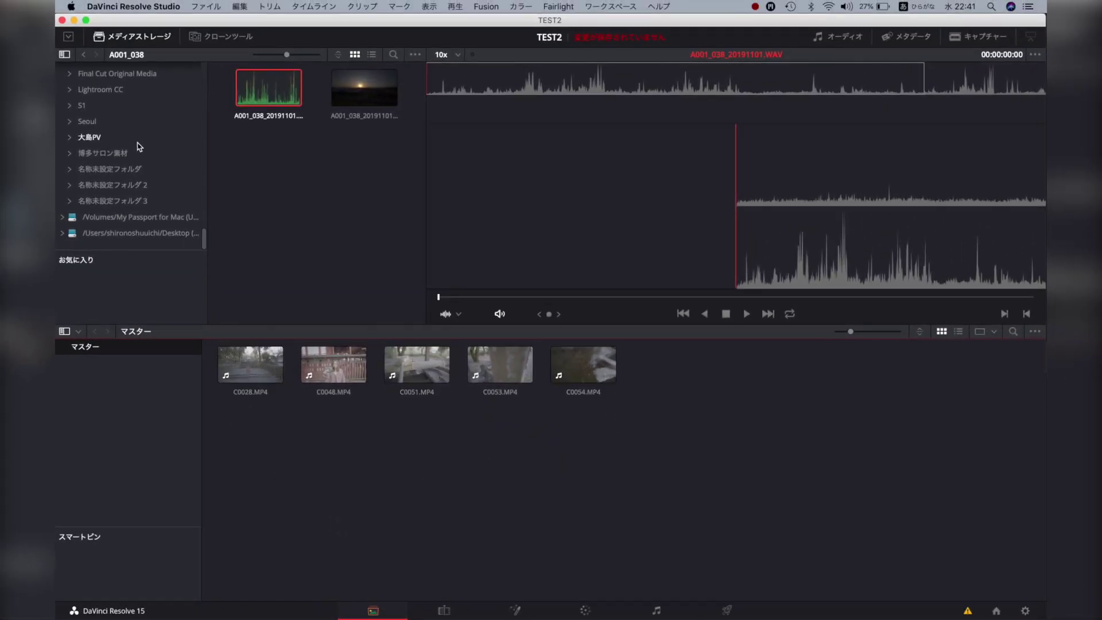
scroll(149, 147, "up", 10)
scroll(160, 150, "up", 10)
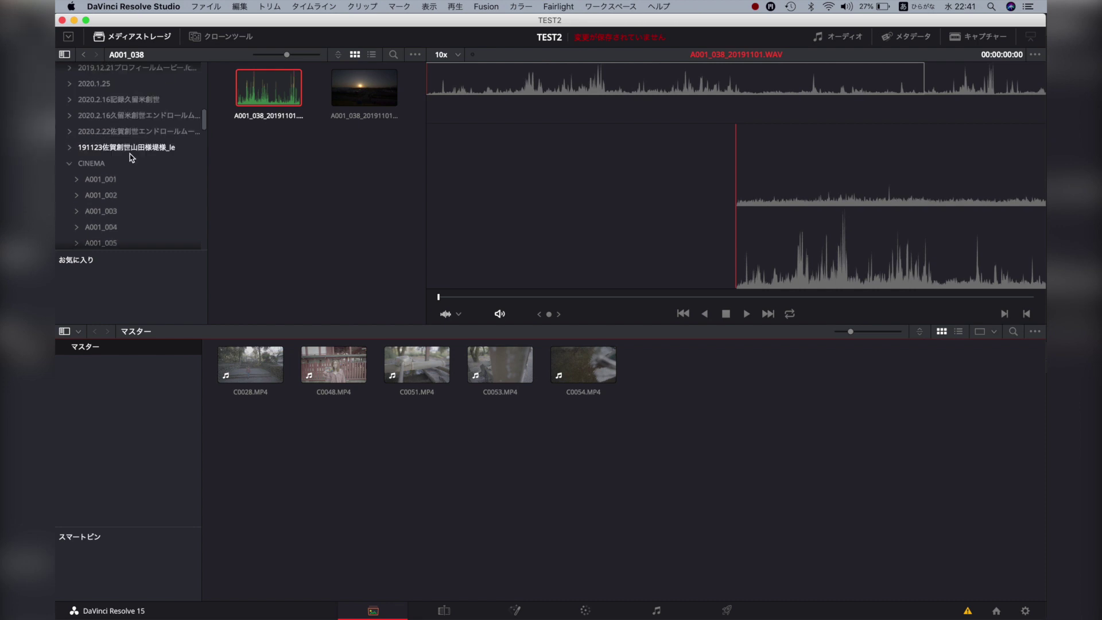
scroll(71, 152, "up", 5)
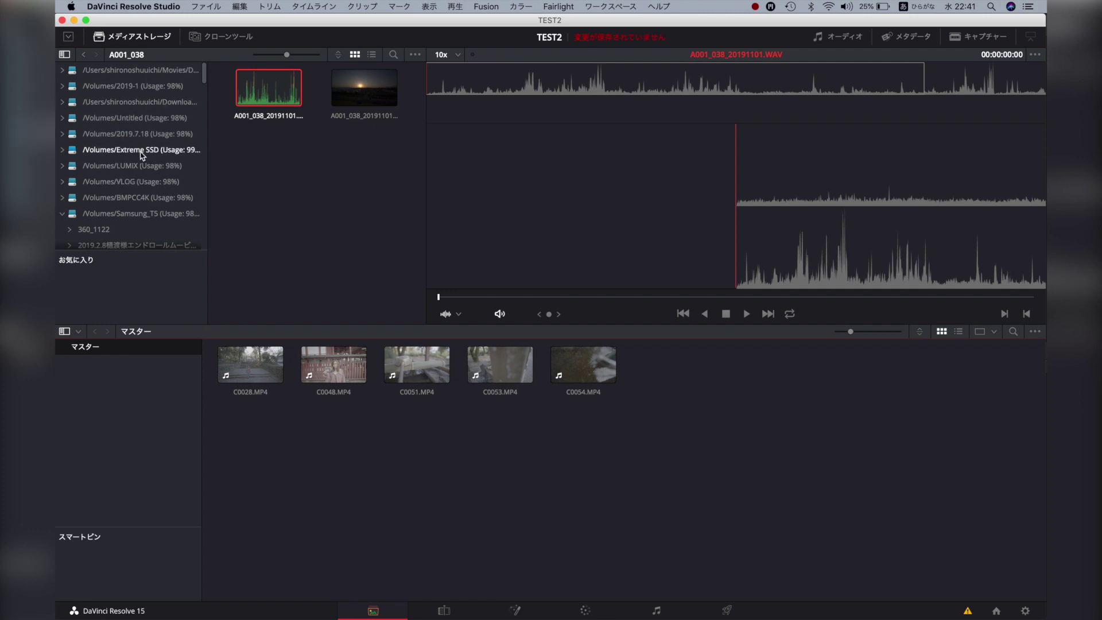
scroll(152, 123, "down", 10)
scroll(151, 126, "down", 5)
scroll(151, 126, "up", 5)
scroll(152, 126, "up", 3)
scroll(151, 126, "up", 3)
scroll(151, 126, "up", 2)
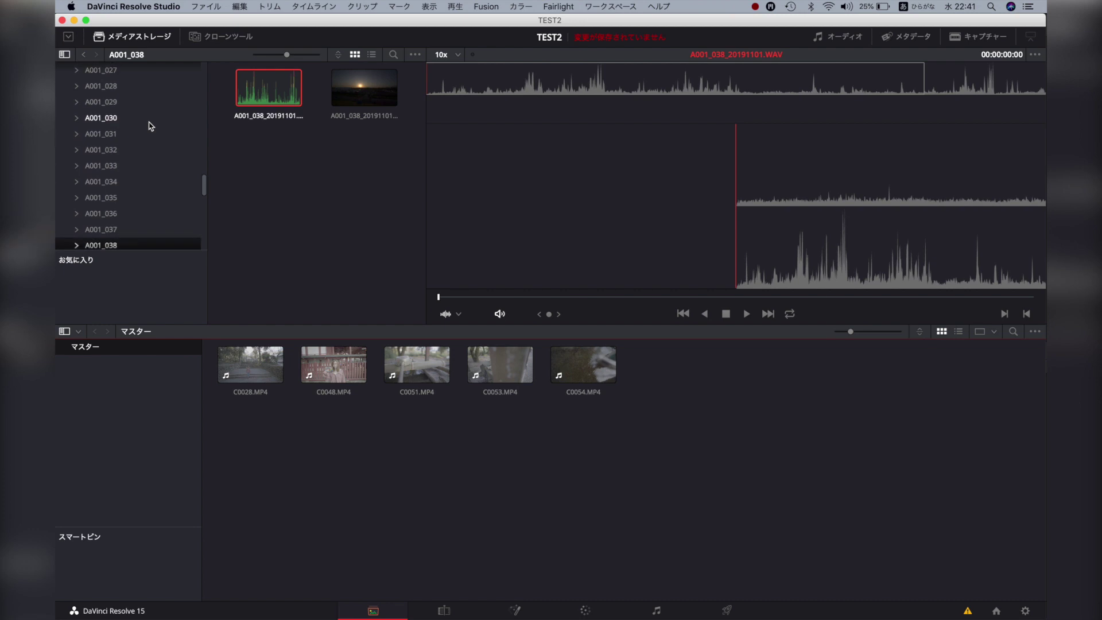
scroll(151, 126, "down", 4)
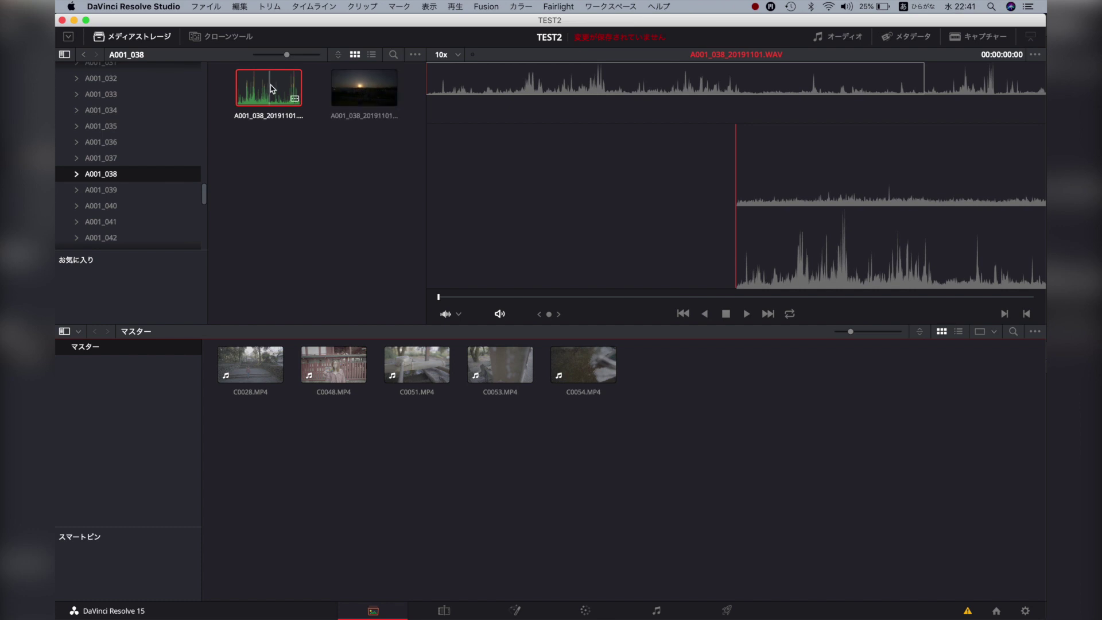
Add the A001_038 sunrise DNG clip and A001_038_20191101.WAV to the Master bin
left_click(361, 107)
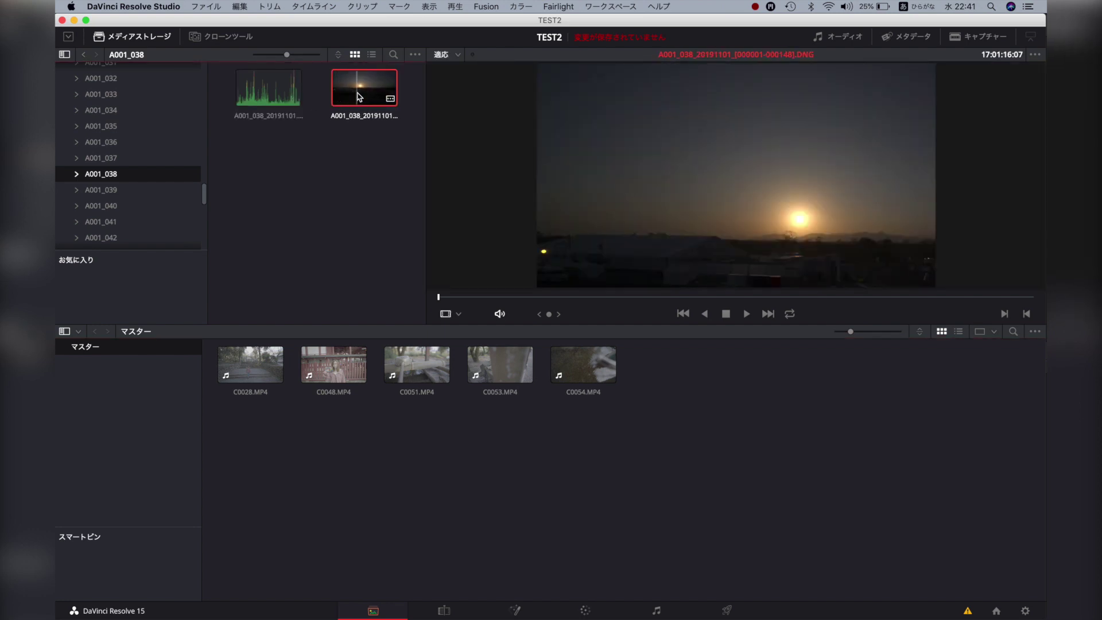
left_click_drag(360, 101, 669, 398)
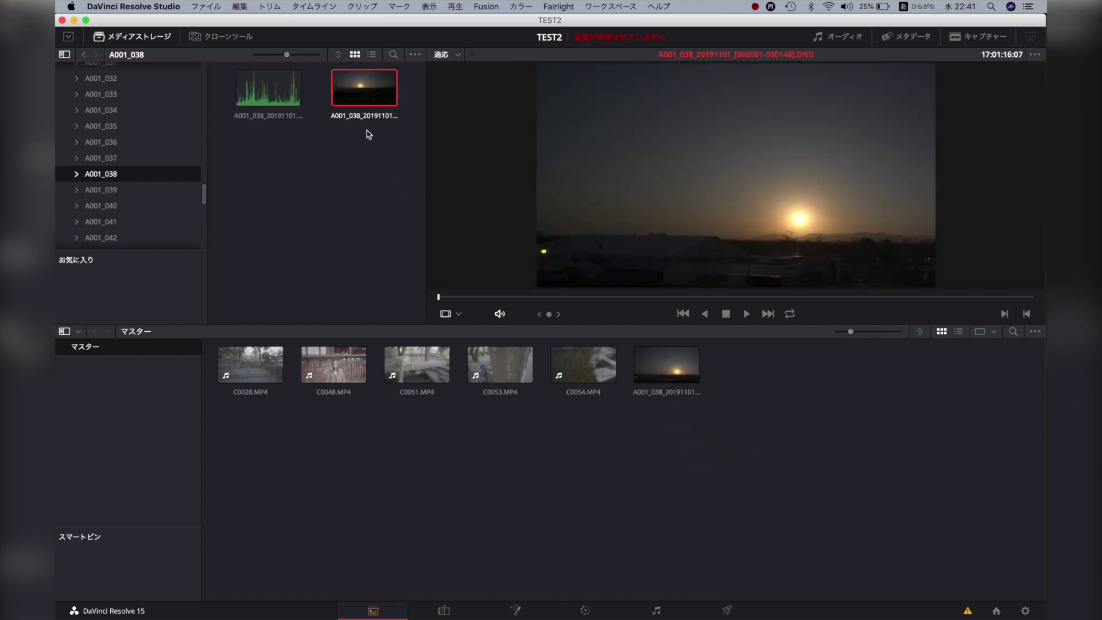
left_click(285, 100)
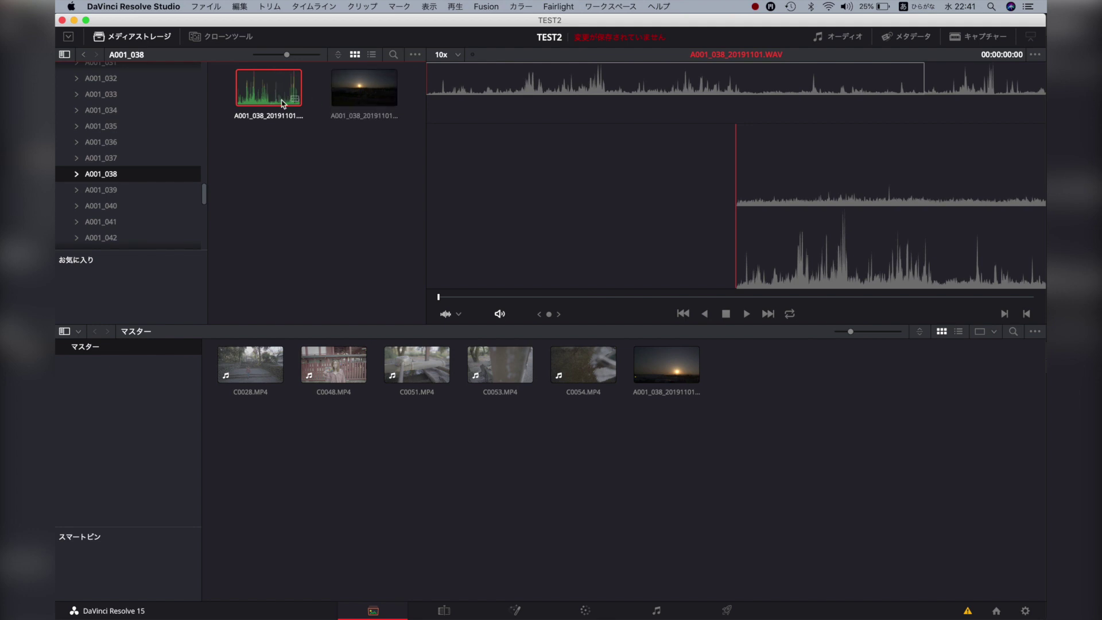
left_click_drag(257, 96, 758, 385)
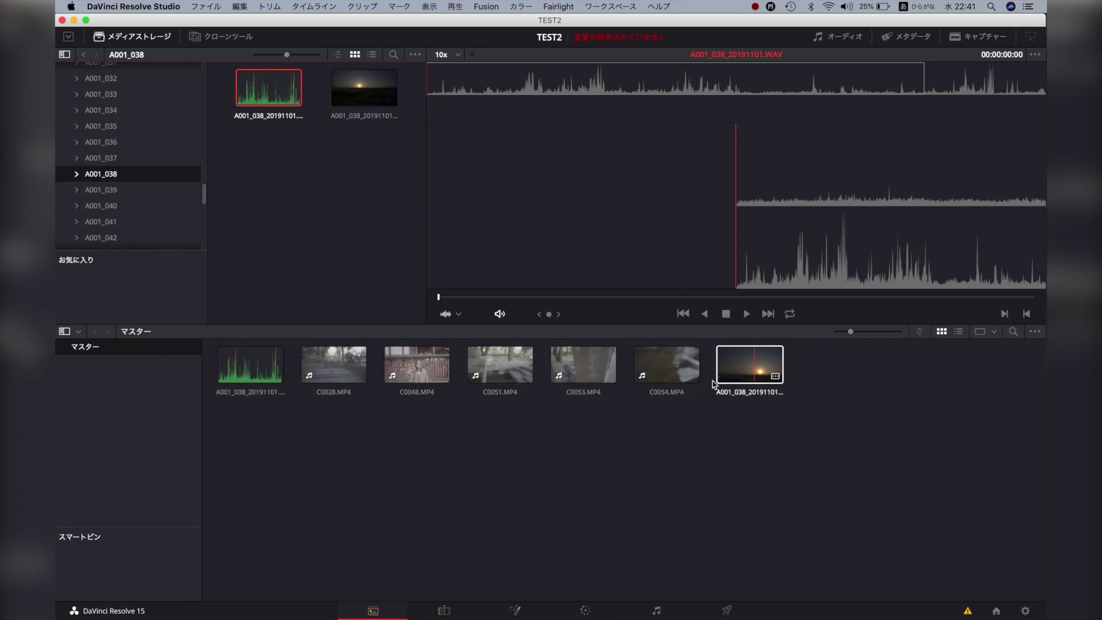
On the Edit page, lay C0028, the other MP4s and the DNG clip in sequence, with the WAV on A1
left_click(445, 611)
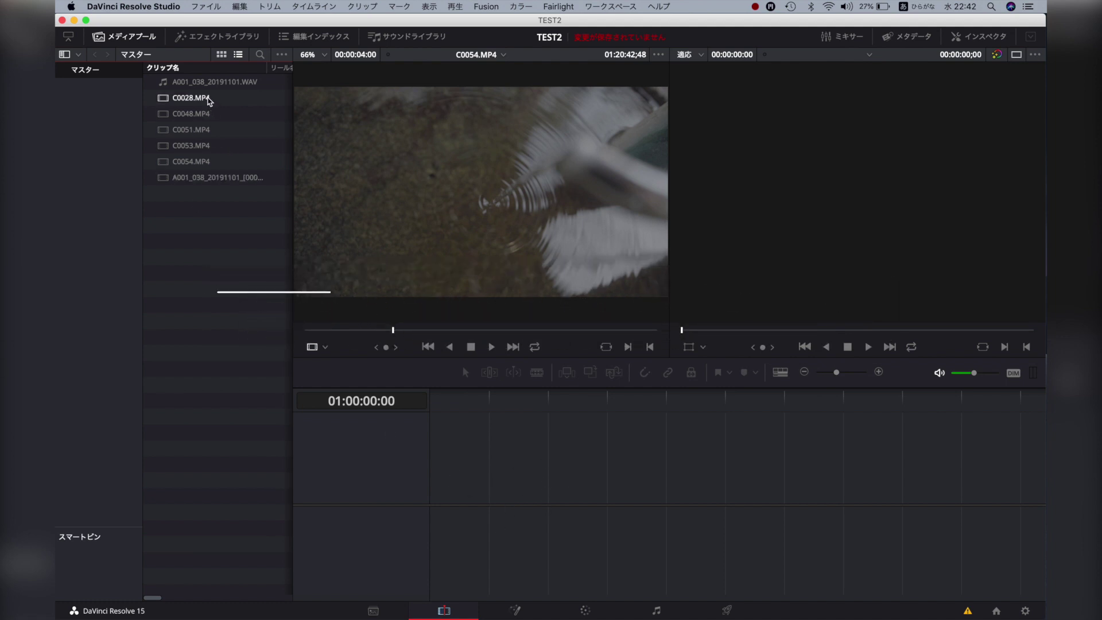
left_click(204, 101)
left_click_drag(170, 101, 436, 480)
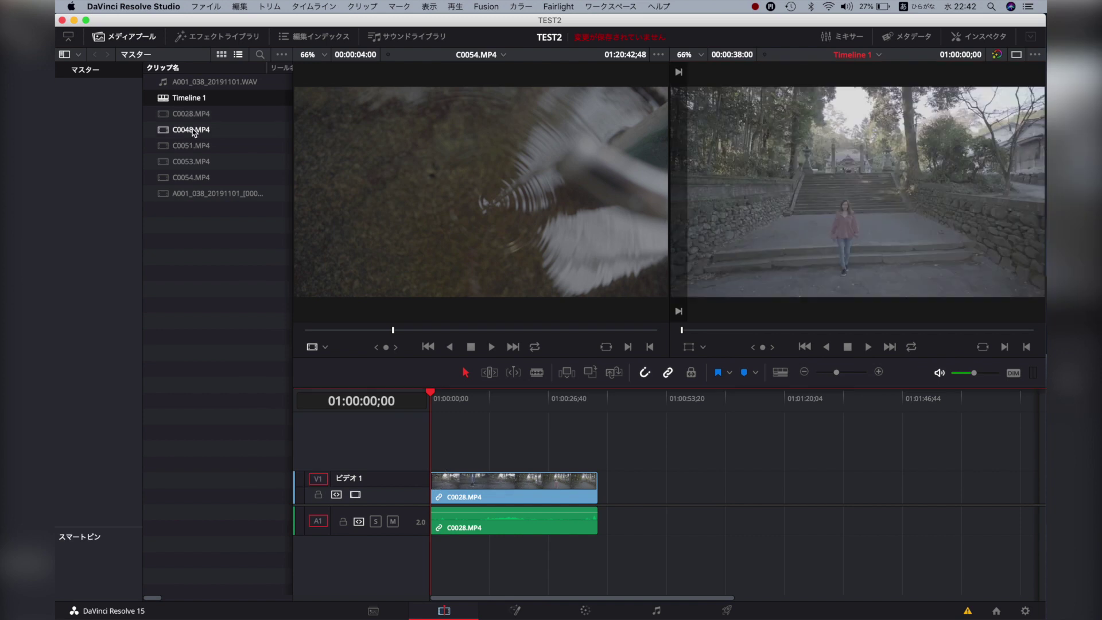
left_click_drag(197, 195, 197, 138)
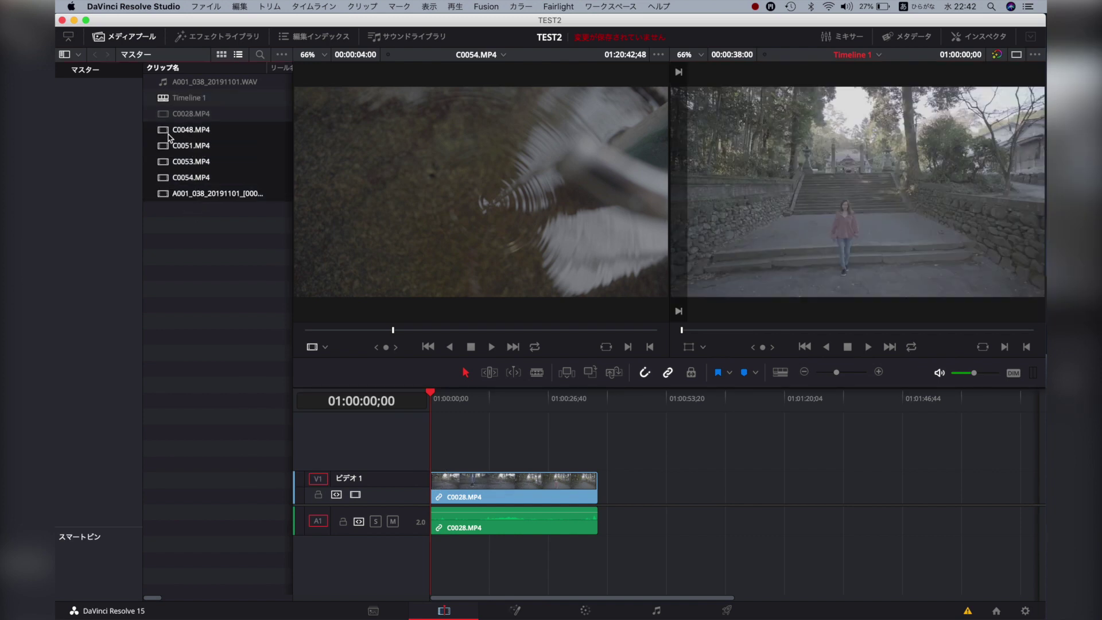
left_click_drag(163, 134, 597, 436)
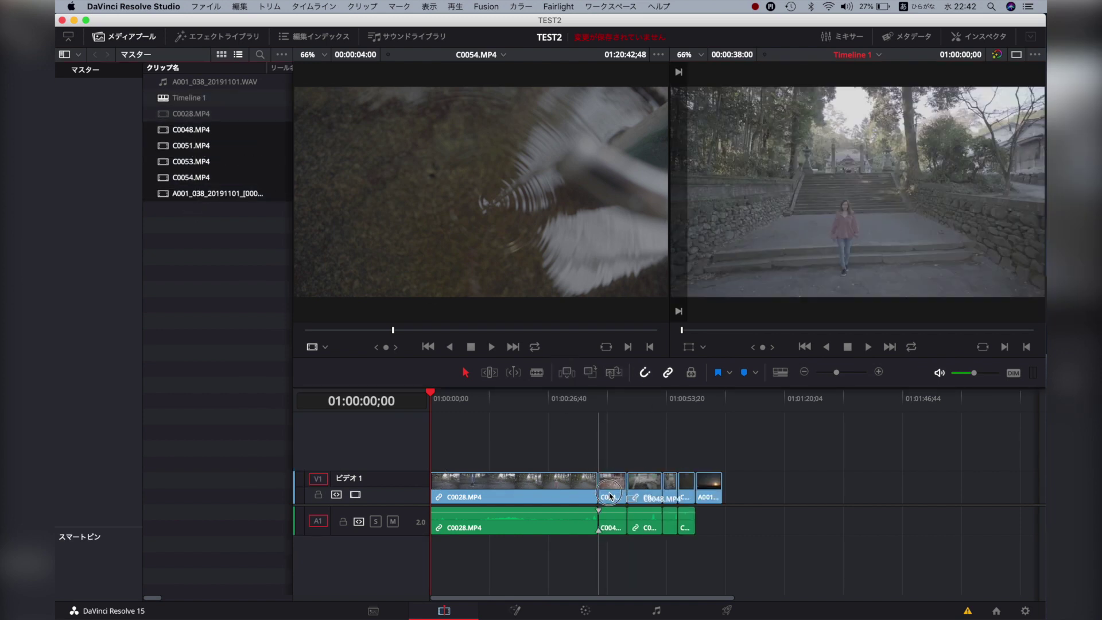
left_click(203, 86)
left_click_drag(191, 86, 701, 524)
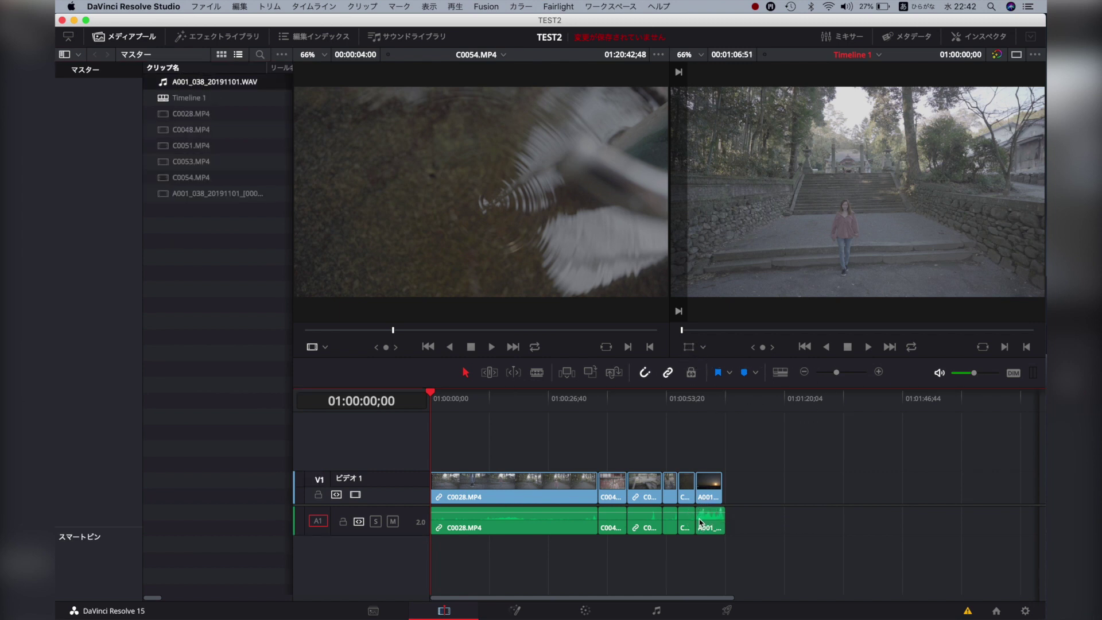
mouse_move(529, 396)
left_mouse_down()
mouse_move(508, 396)
mouse_move(517, 408)
left_mouse_up()
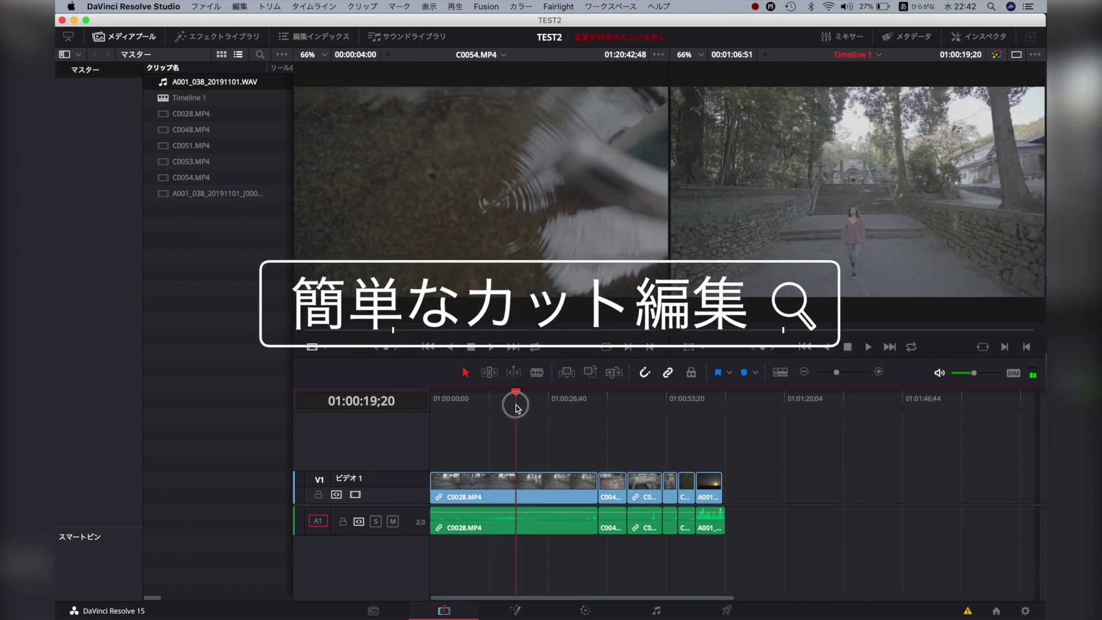
Trim C0028.MP4's start to 01:00:12;00 and play back from the new clip start
left_click_drag(516, 408, 472, 415)
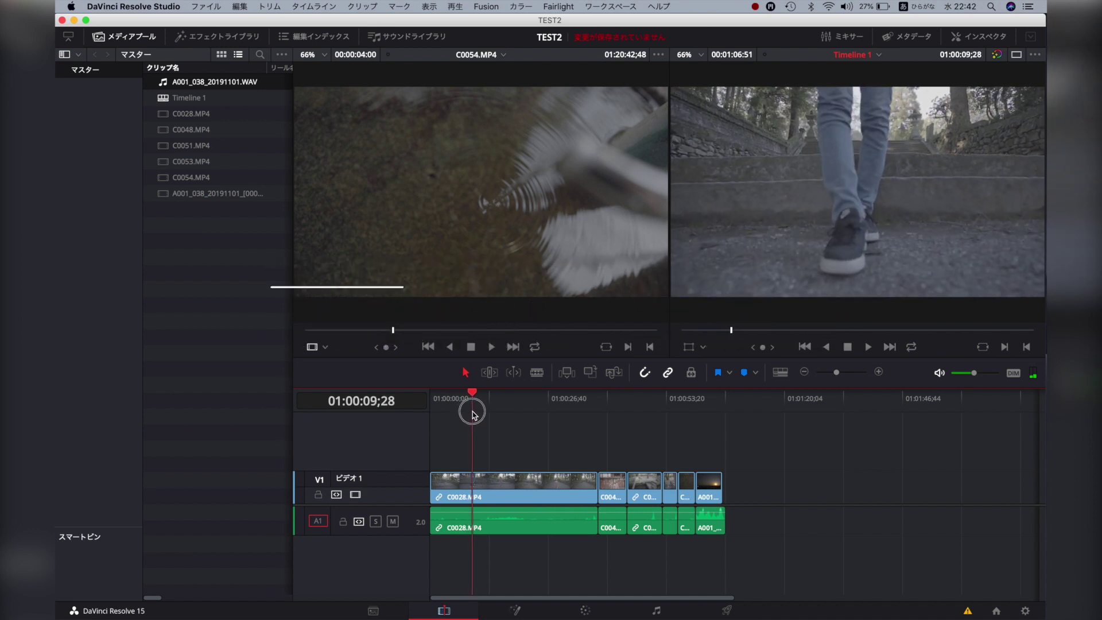
mouse_move(472, 414)
left_mouse_down()
mouse_move(431, 419)
mouse_move(477, 423)
left_mouse_up()
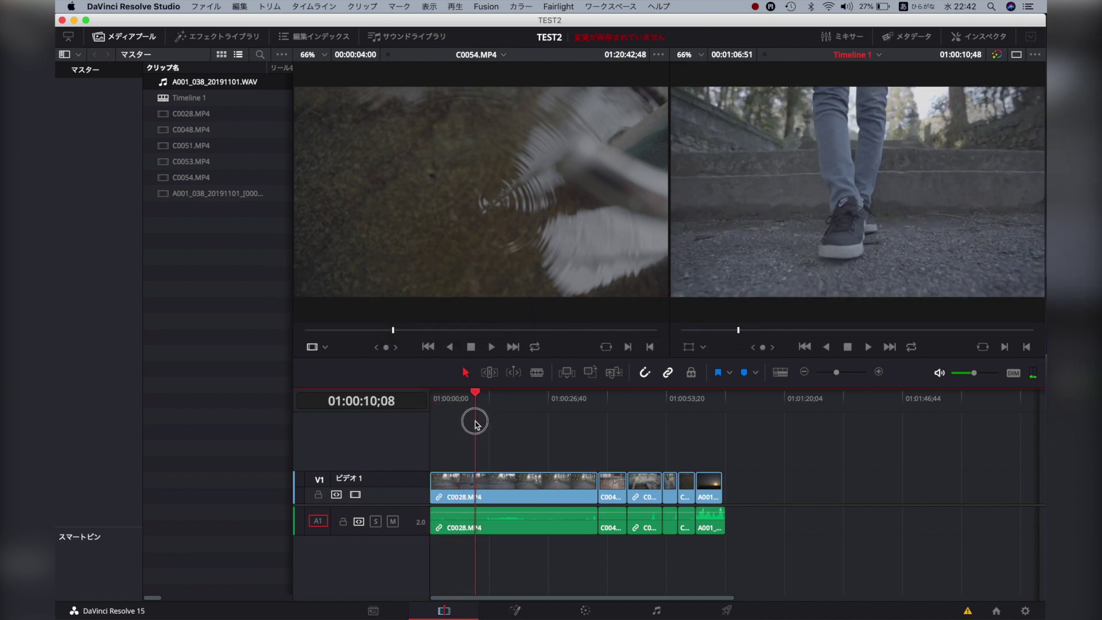
left_click_drag(477, 424, 484, 425)
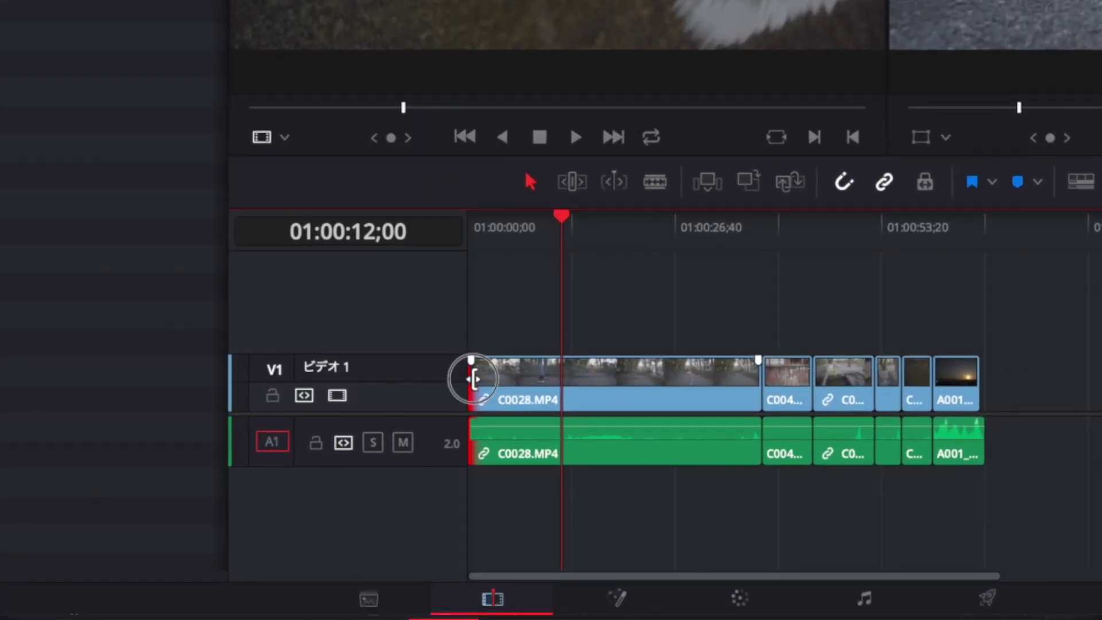
left_click_drag(473, 379, 568, 372)
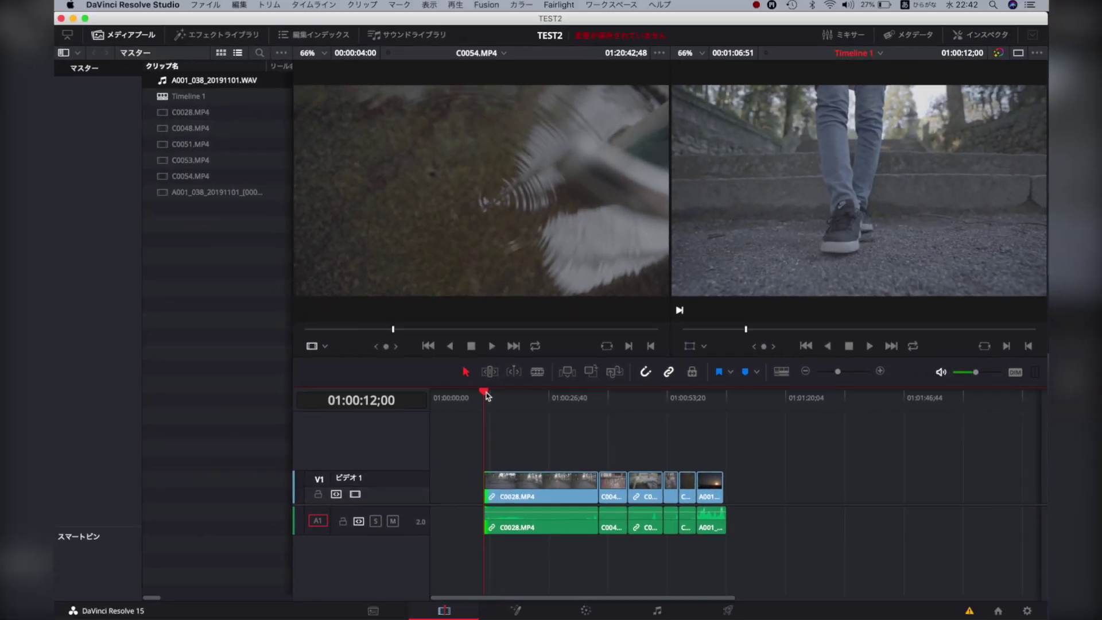
key("space")
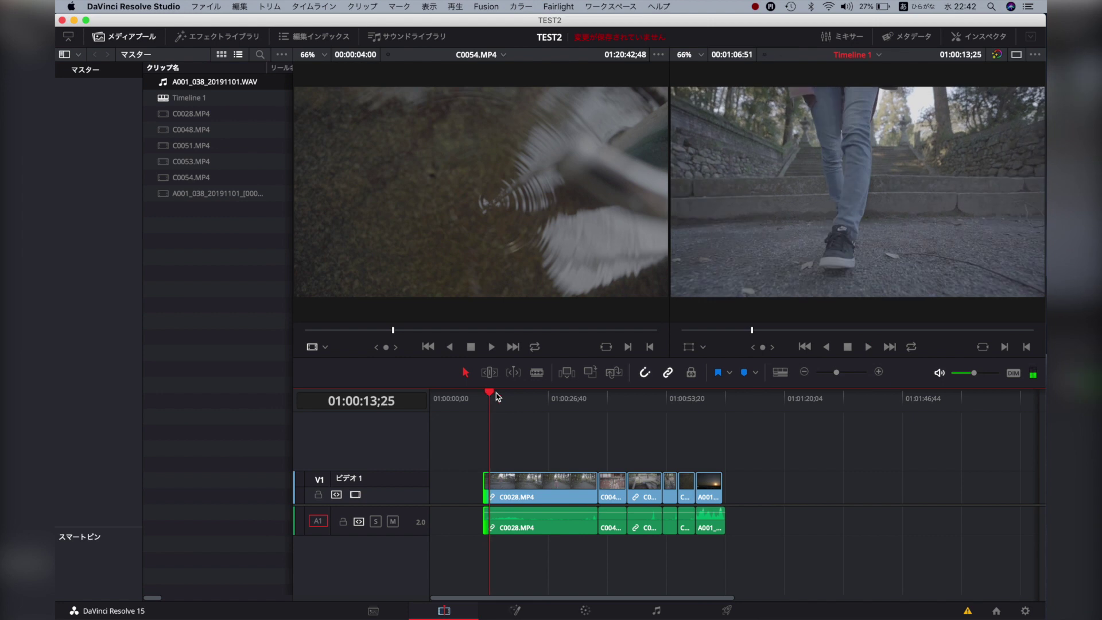
left_click(486, 395)
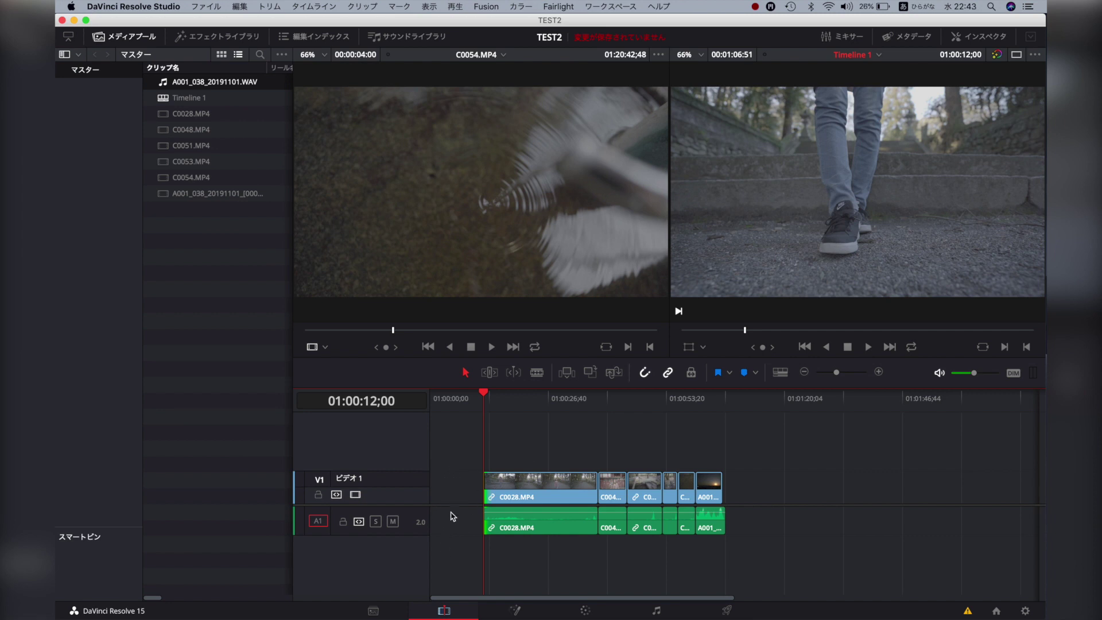
Move all clips to the timeline start, trim C0028's end at about 19 seconds and close the gap
left_click_drag(534, 462, 750, 555)
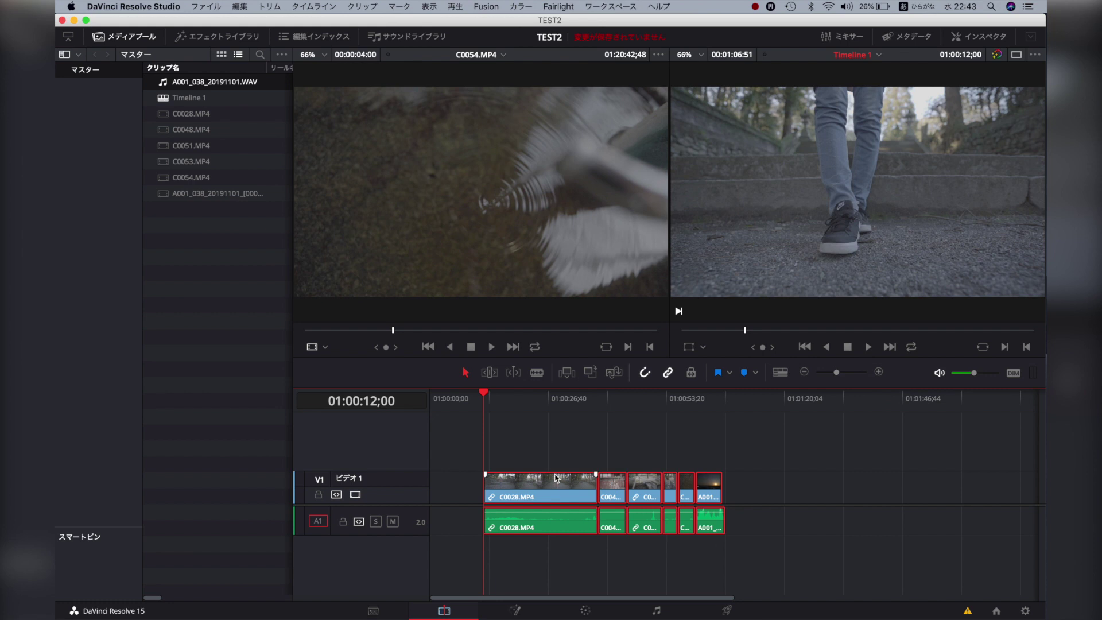
left_click_drag(541, 489, 487, 489)
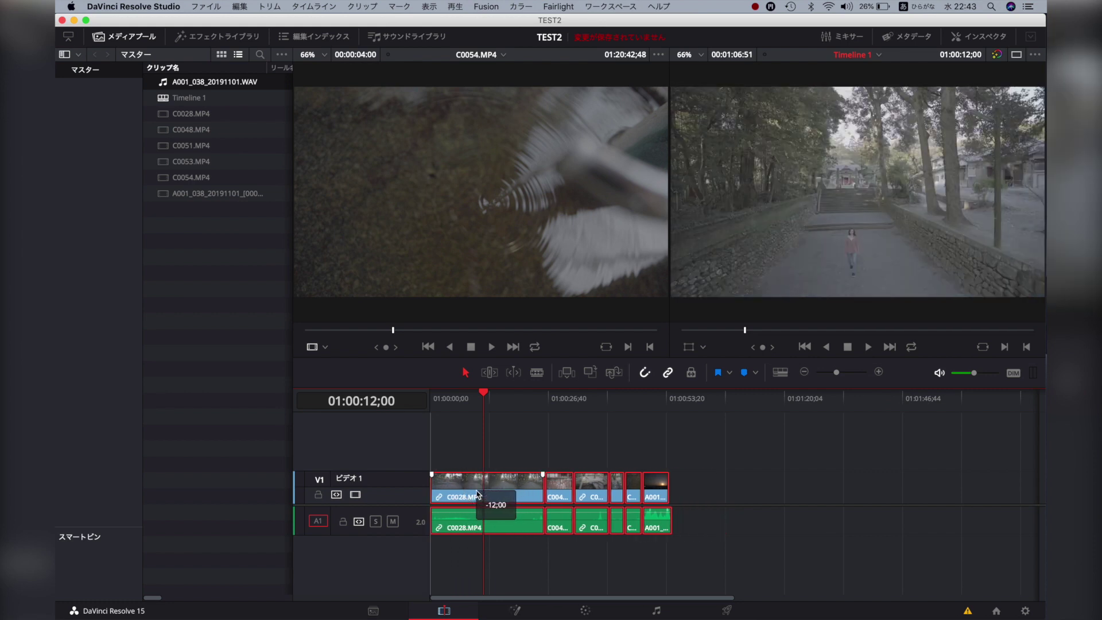
left_click(520, 448)
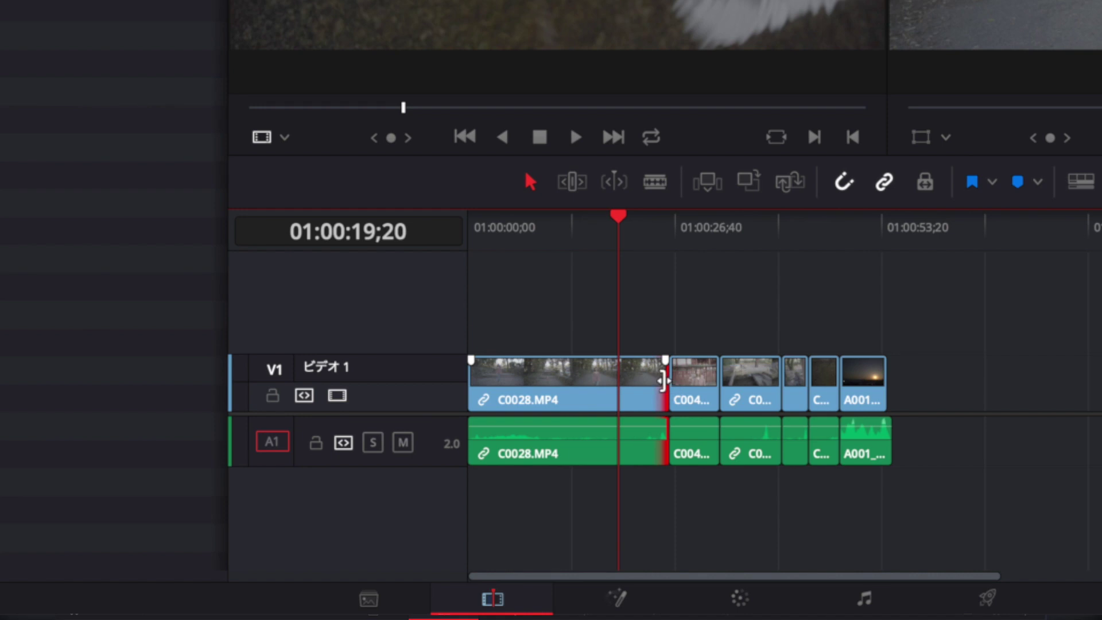
left_click_drag(663, 380, 616, 380)
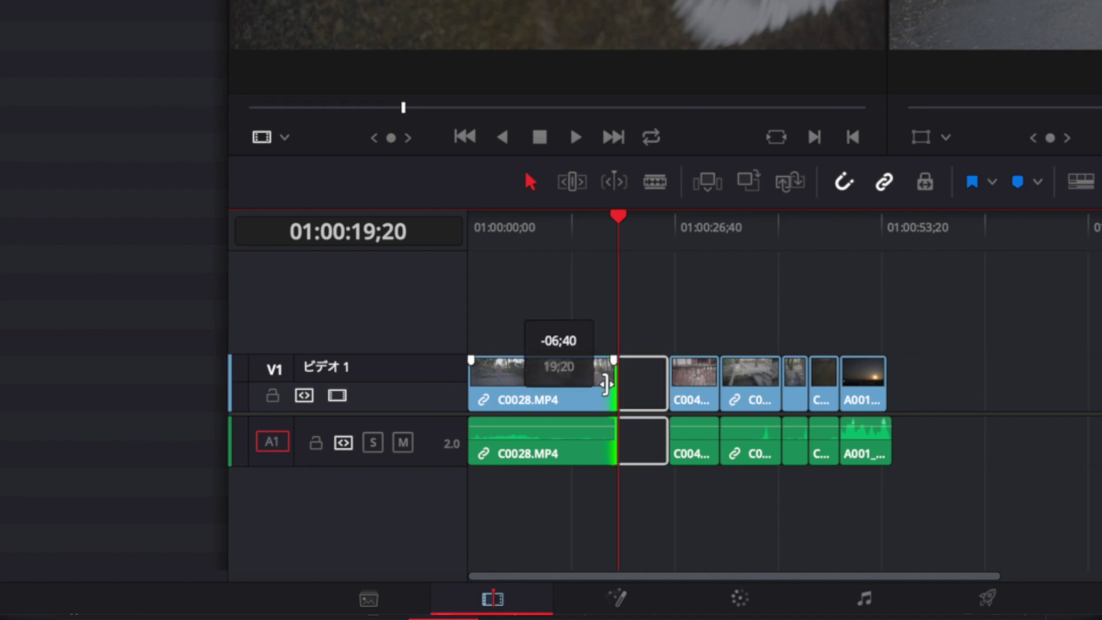
left_click_drag(679, 318, 865, 460)
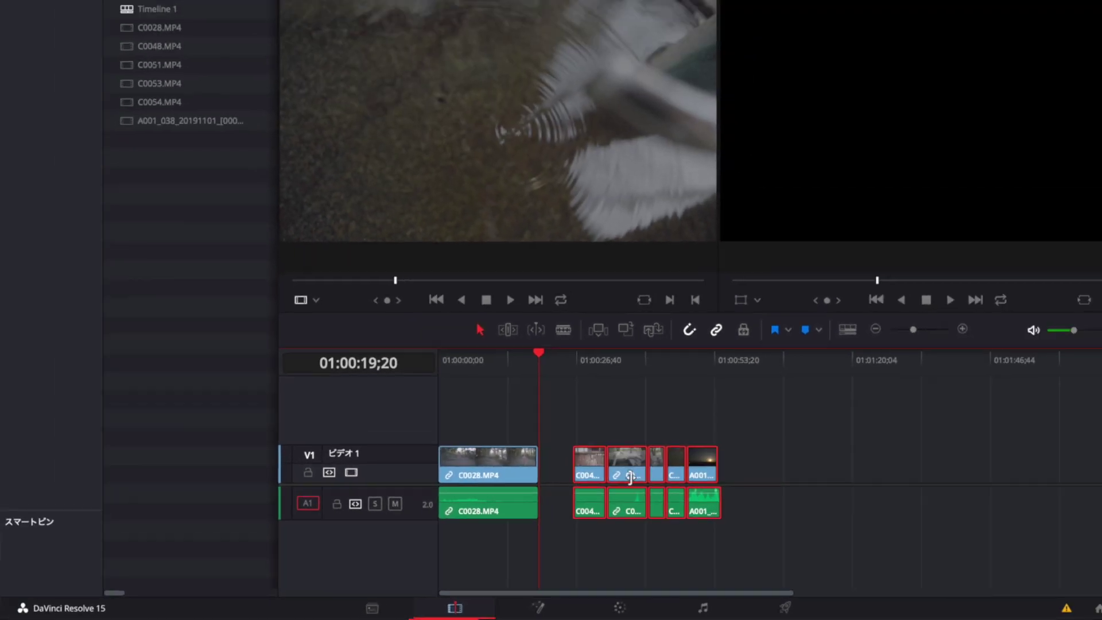
left_click_drag(690, 386, 668, 386)
left_click_drag(544, 490, 525, 489)
Shorten the second clip's end to about 23 seconds and pull the last three clips up to it
left_click_drag(517, 393, 532, 396)
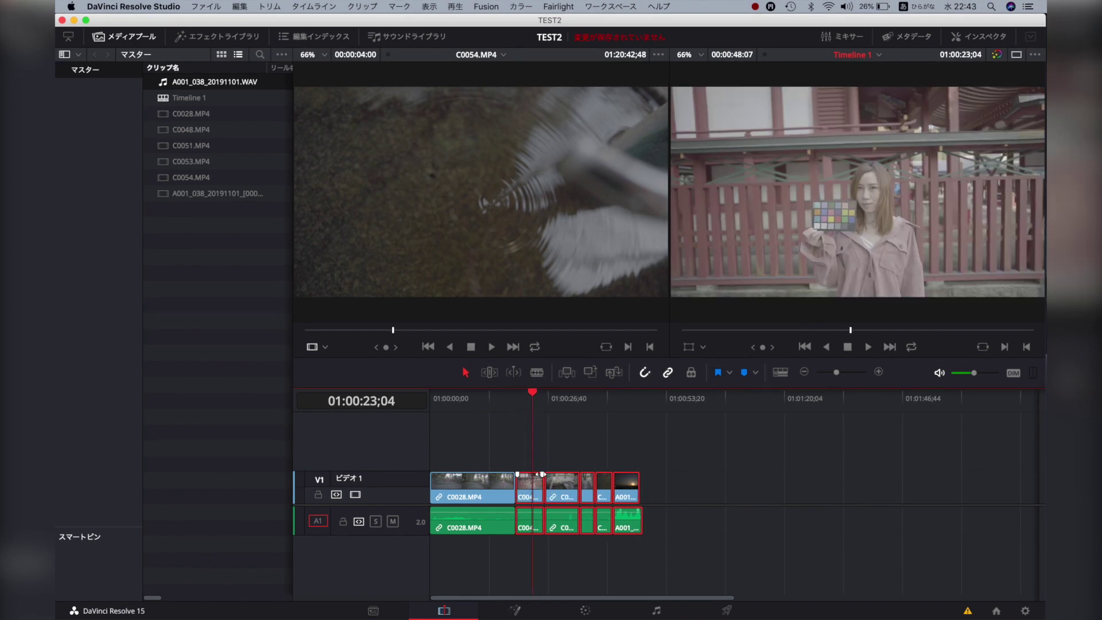
mouse_move(544, 485)
left_mouse_down()
mouse_move(531, 485)
mouse_move(558, 482)
left_mouse_up()
left_click(540, 454)
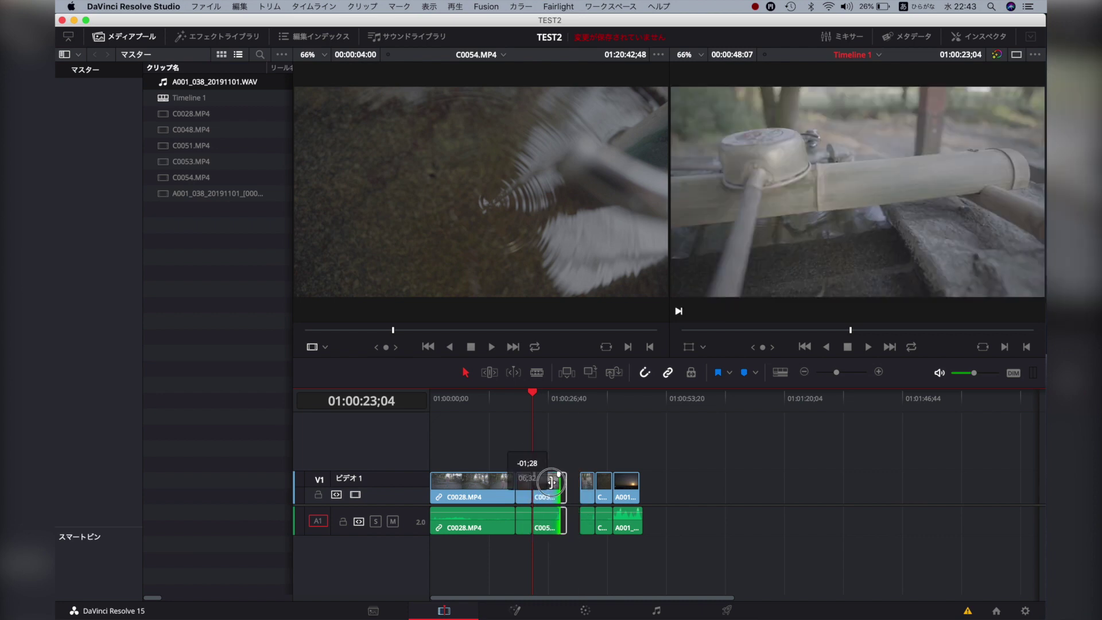
mouse_move(585, 445)
left_mouse_down()
mouse_move(625, 519)
mouse_move(604, 511)
left_mouse_up()
left_click(522, 441)
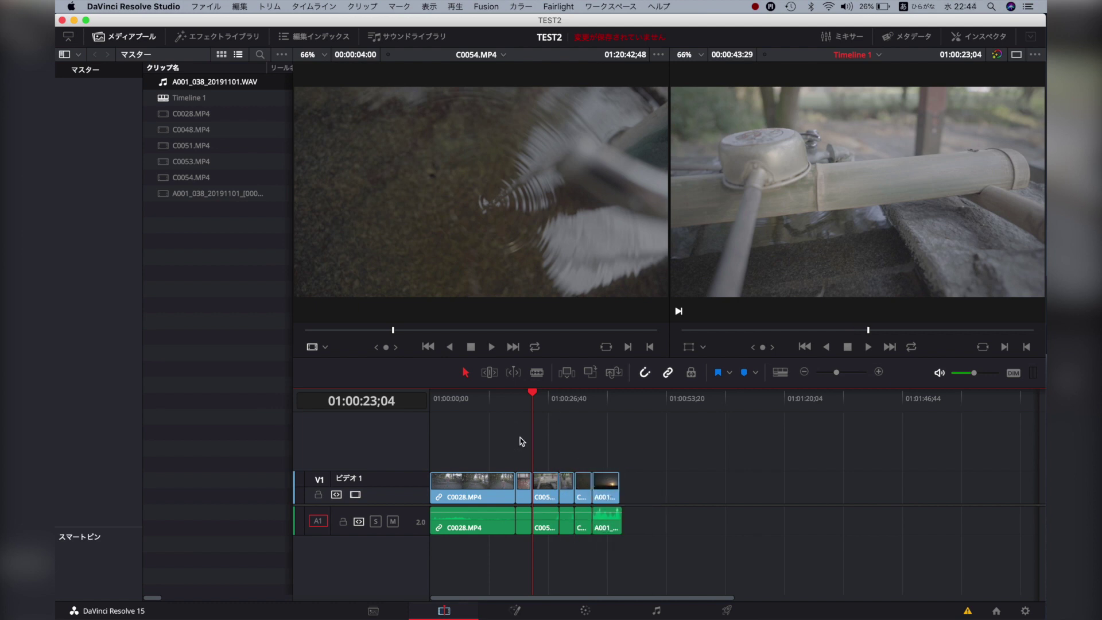
left_click(498, 400)
key("space")
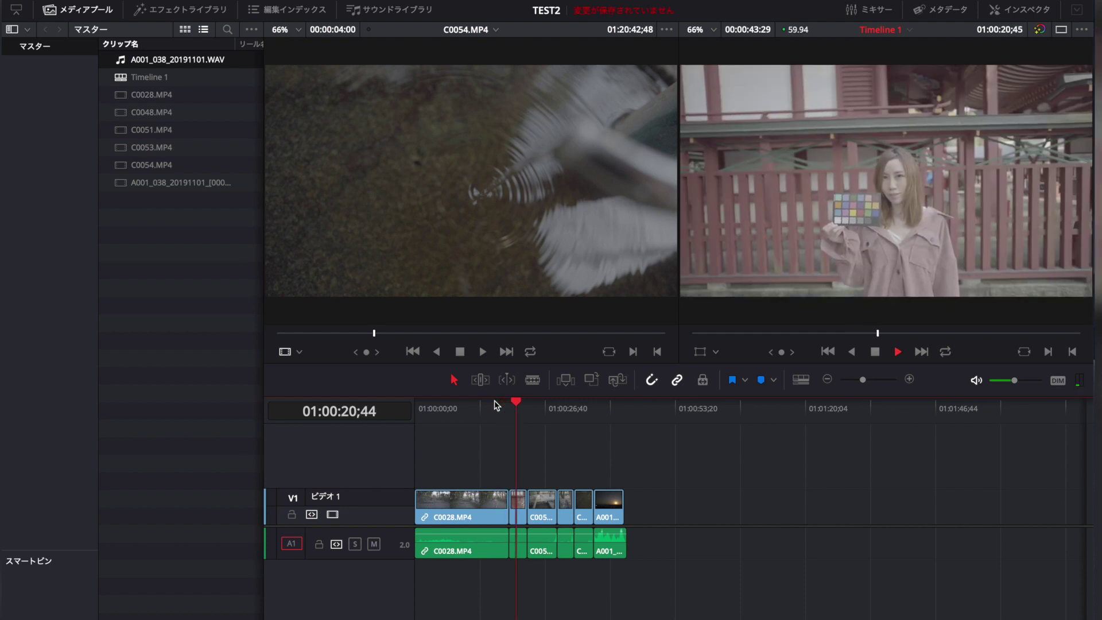
key("space")
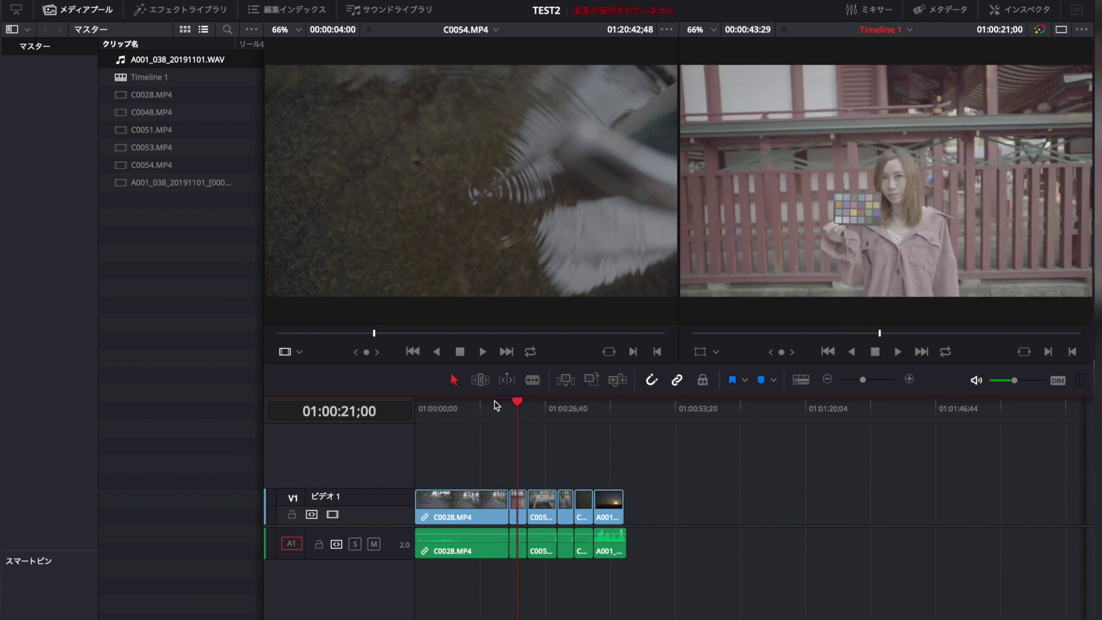
left_click(177, 12)
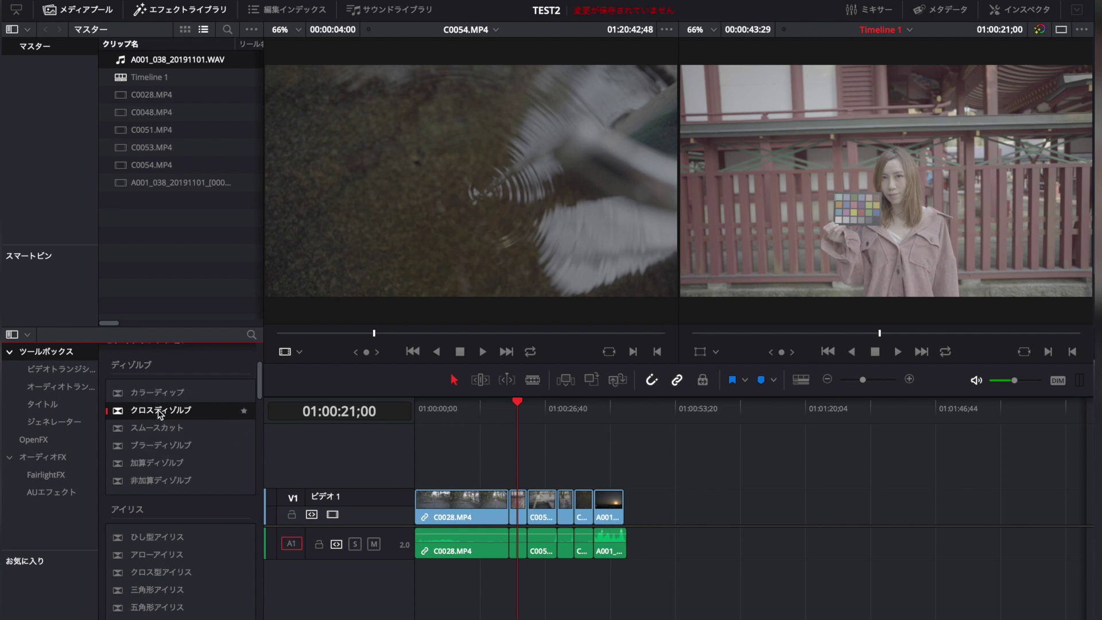
key("Down")
left_click_drag(148, 415, 509, 511)
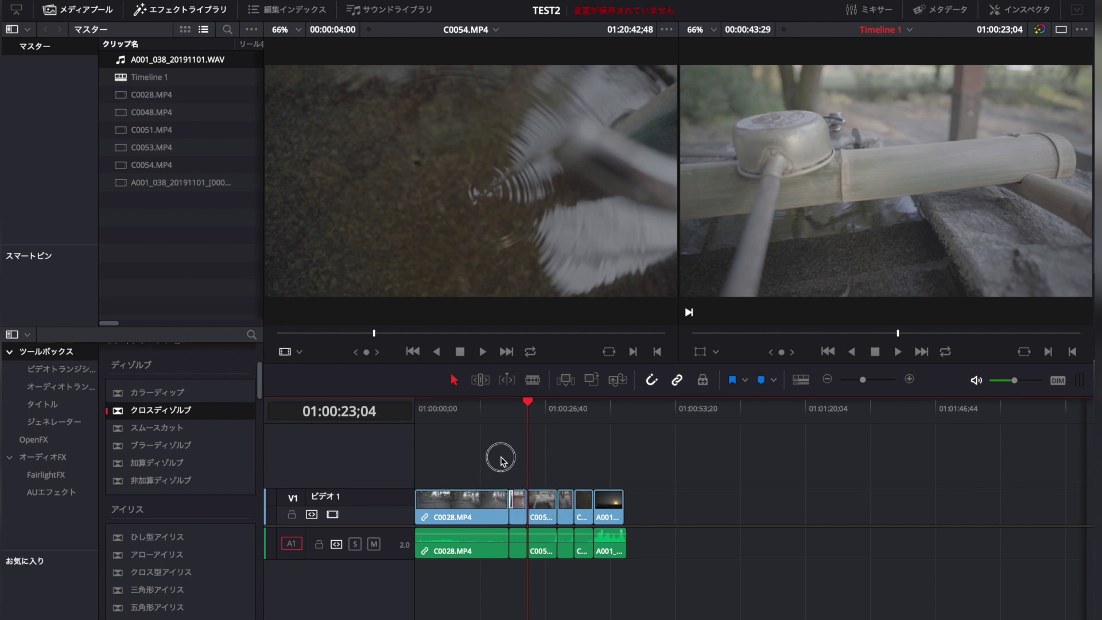
left_click(502, 405)
left_click(498, 406)
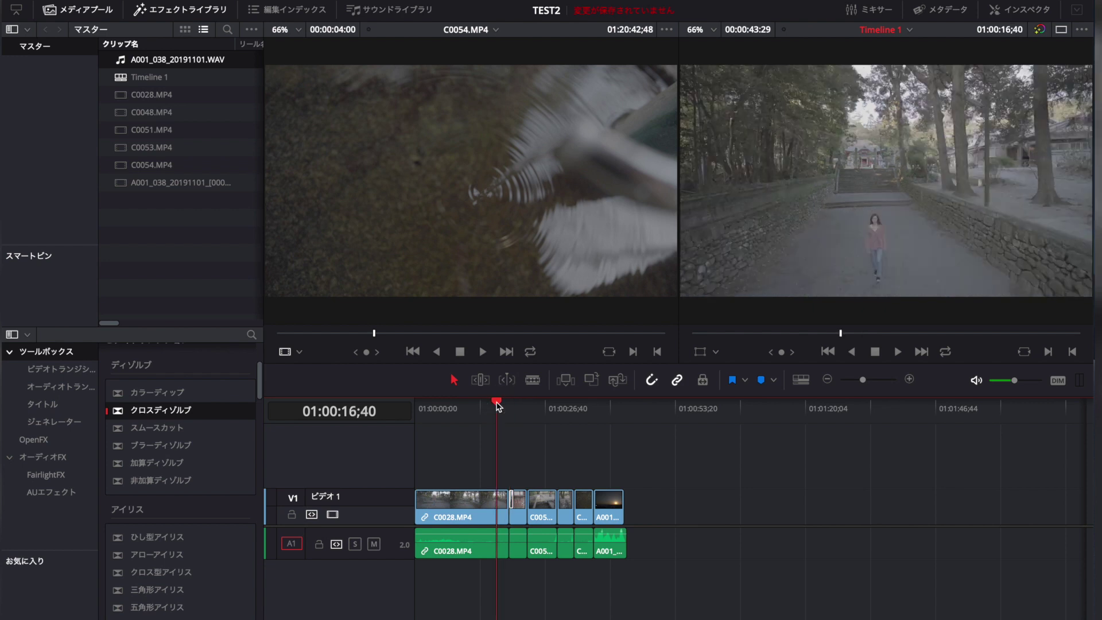
key("space")
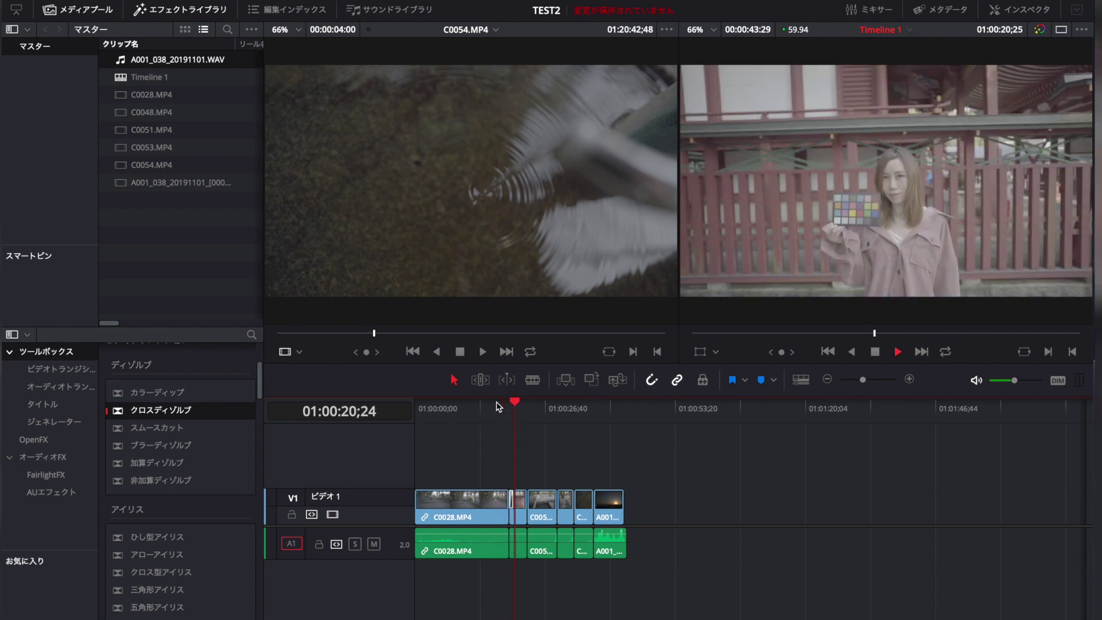
key("space")
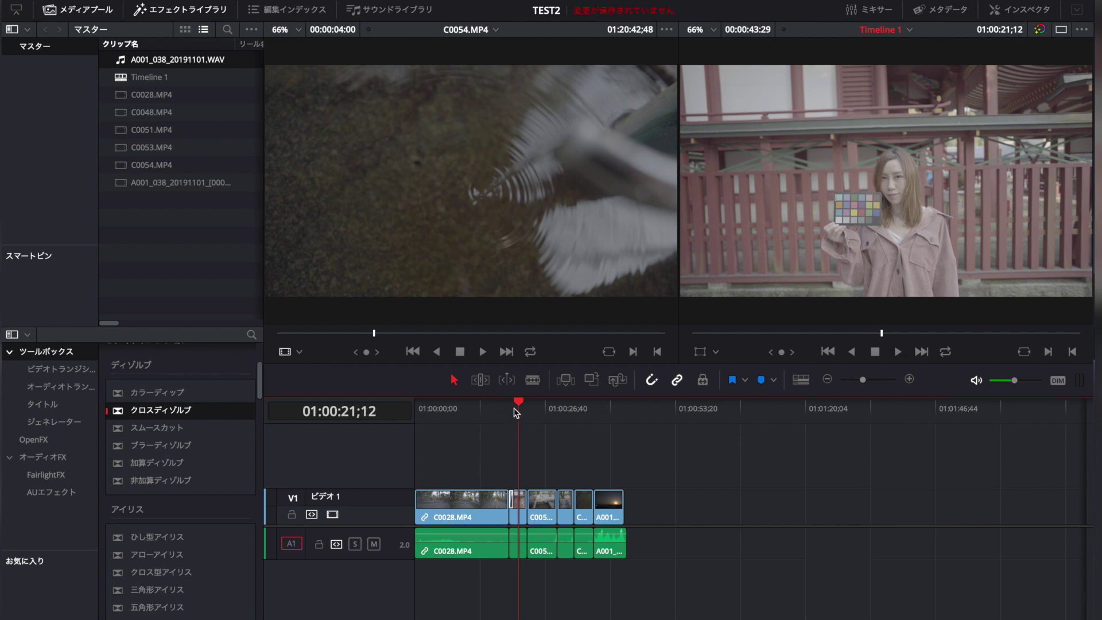
left_click_drag(518, 408, 507, 413)
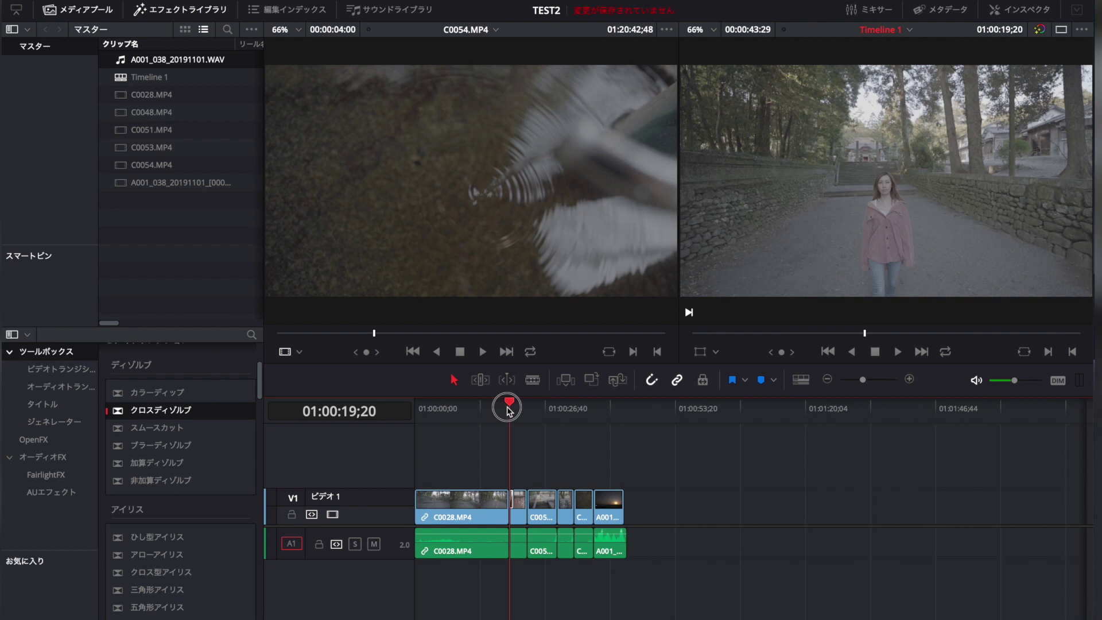
mouse_move(507, 412)
left_mouse_down()
mouse_move(593, 415)
mouse_move(581, 431)
left_mouse_up()
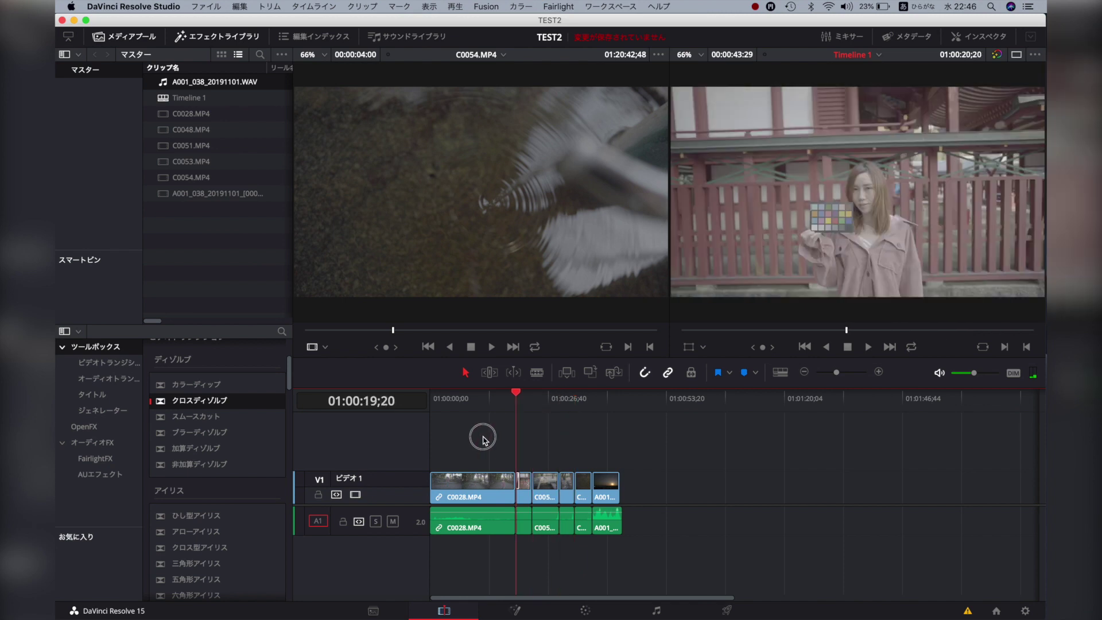
left_click_drag(581, 431, 477, 435)
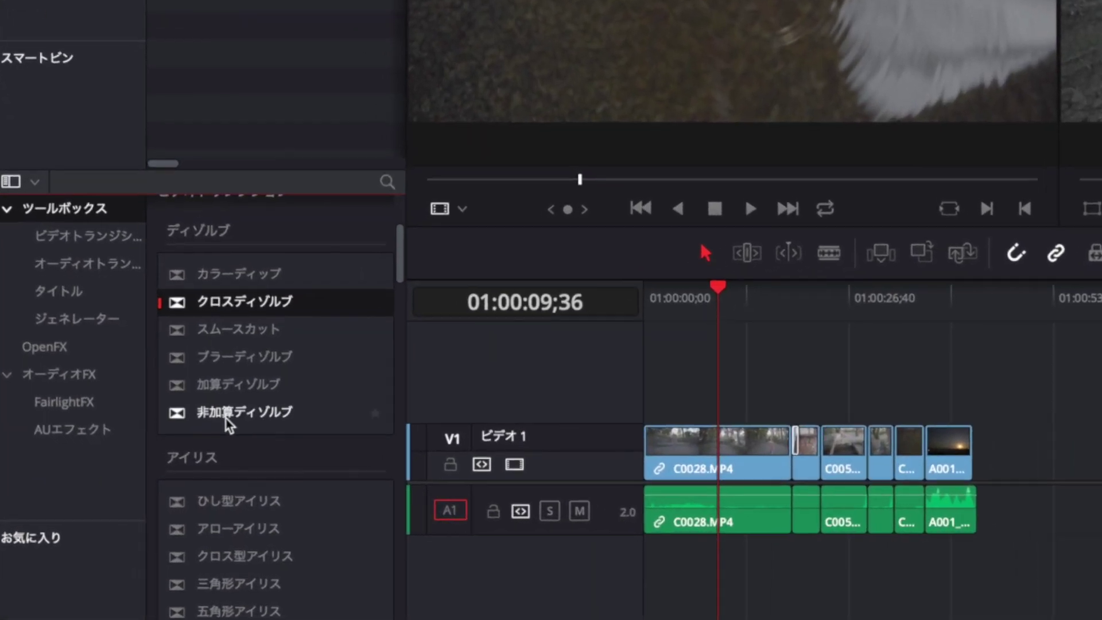
scroll(218, 419, "down", 10)
scroll(219, 419, "down", 10)
scroll(219, 419, "down", 1)
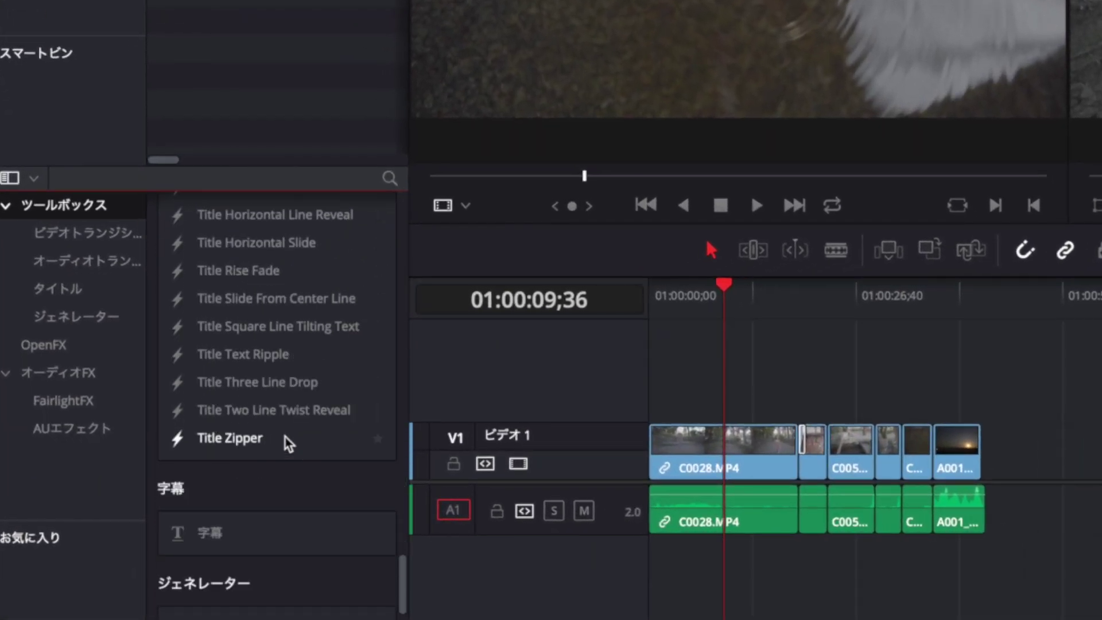
scroll(290, 443, "down", 5)
scroll(290, 425, "up", 5)
scroll(289, 443, "up", 10)
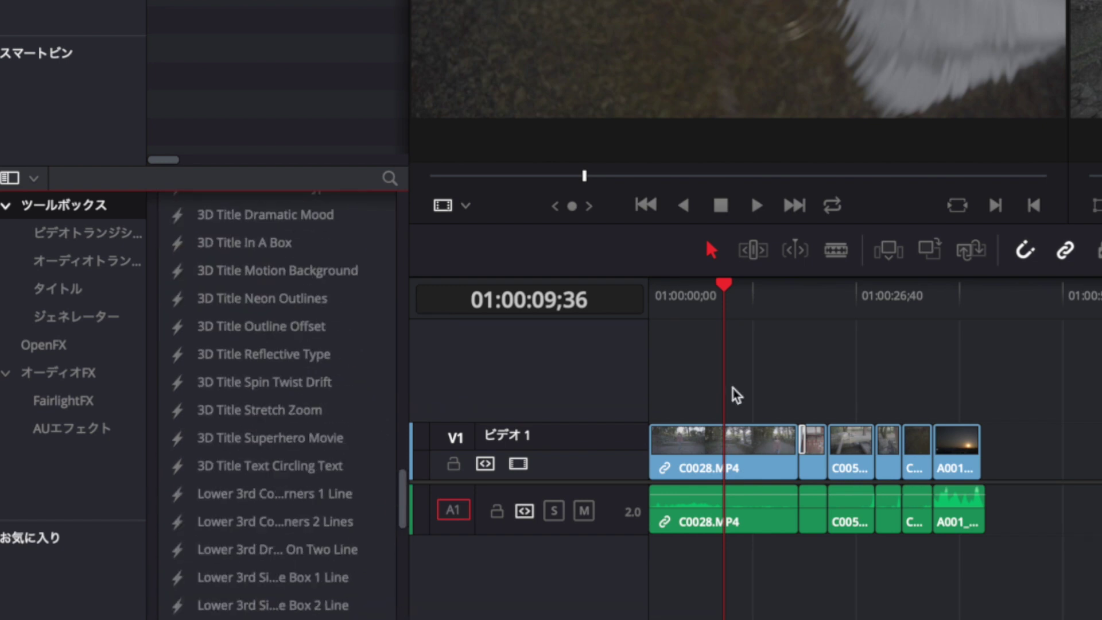
mouse_move(726, 292)
left_mouse_down()
mouse_move(744, 383)
mouse_move(599, 396)
left_mouse_up()
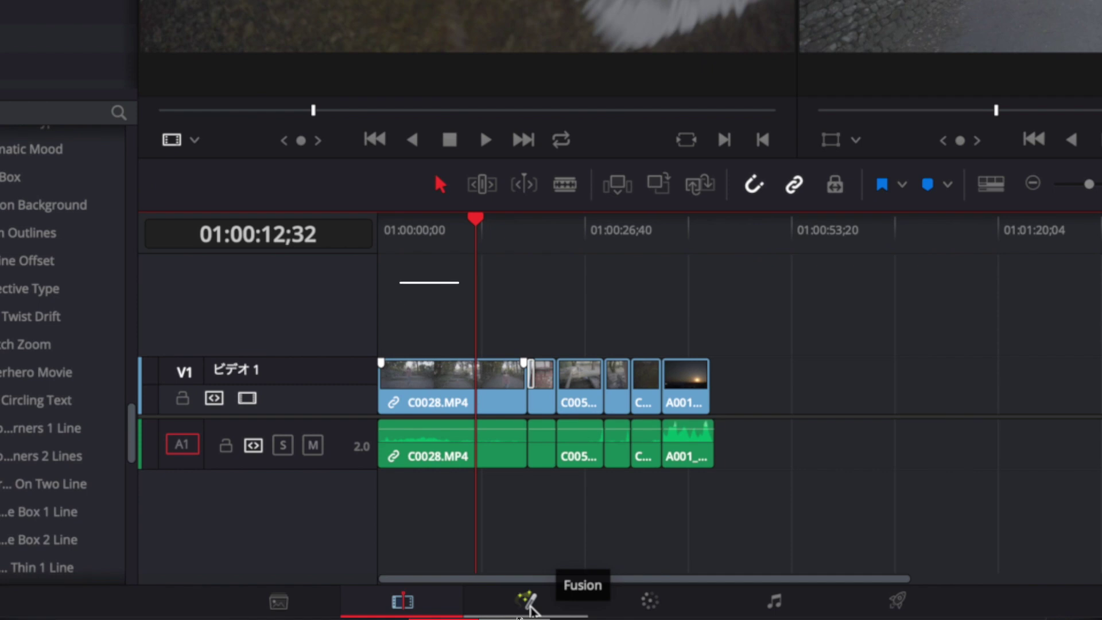
Pass through the Fusion page, then open the Color page showing the walking shot and node 01
left_click(530, 608)
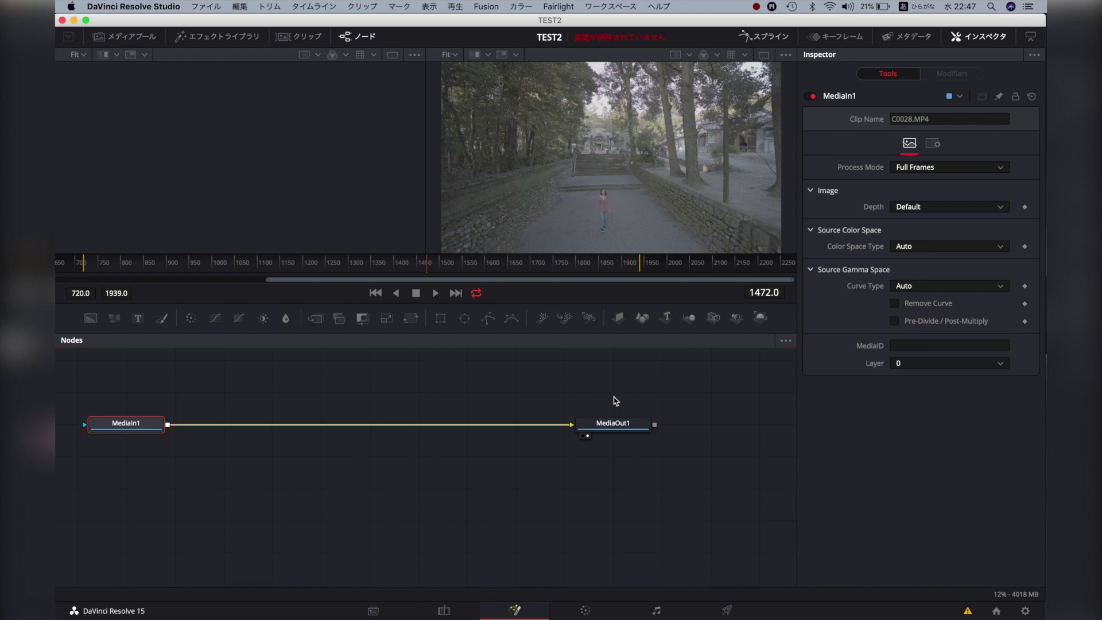
left_click(615, 401)
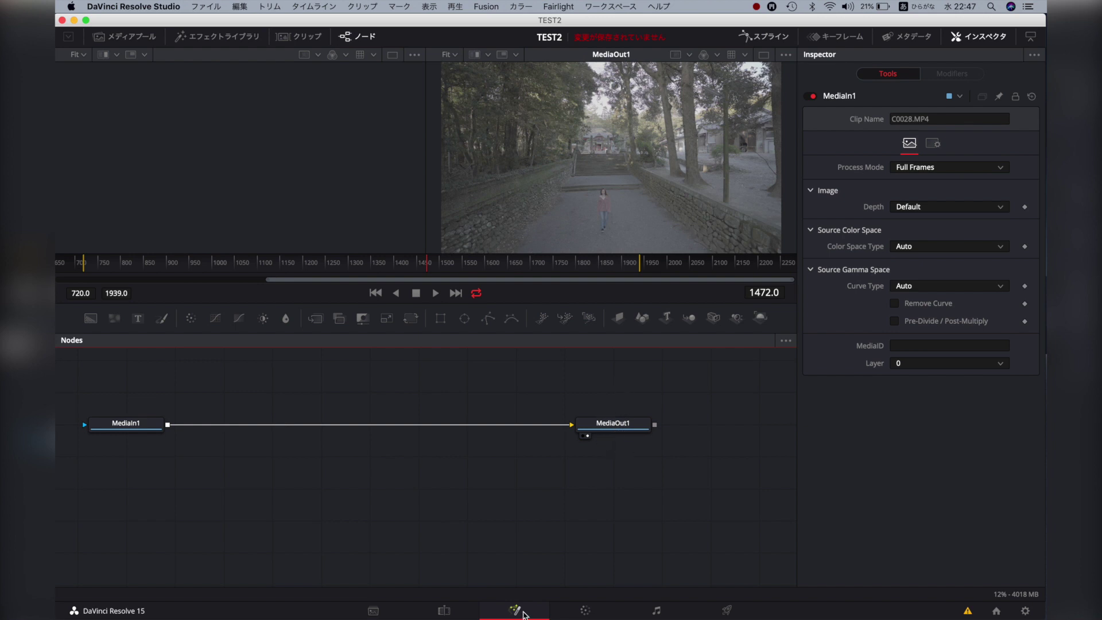
left_click(586, 611)
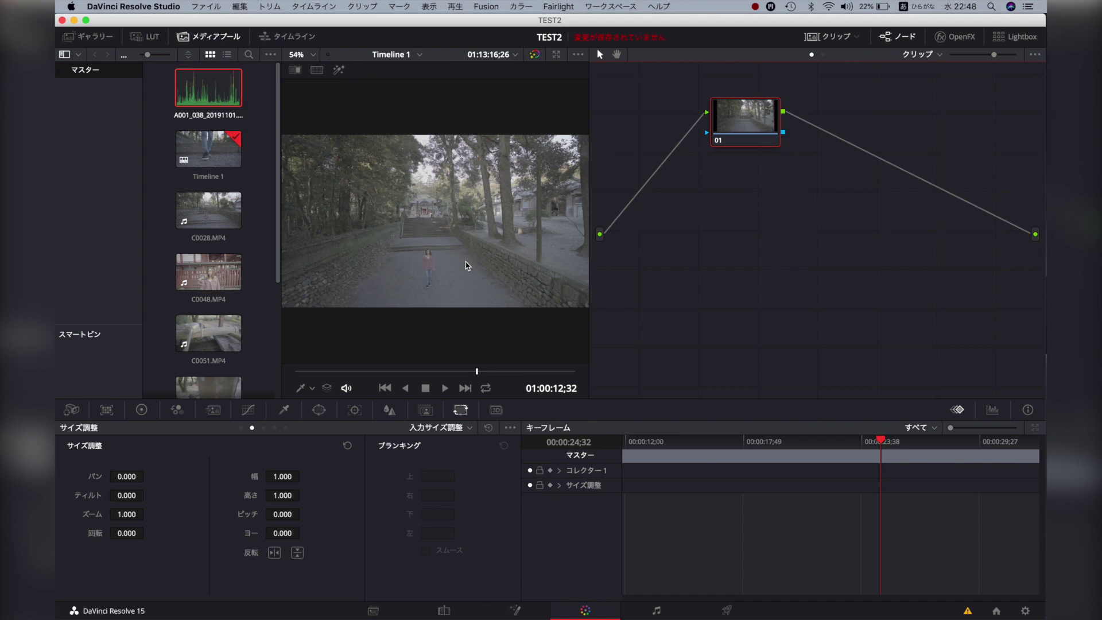
Shift corrector node 01 further right in the node graph, keeping its input and output links
mouse_move(737, 137)
left_mouse_down()
mouse_move(792, 138)
mouse_move(790, 153)
left_mouse_up()
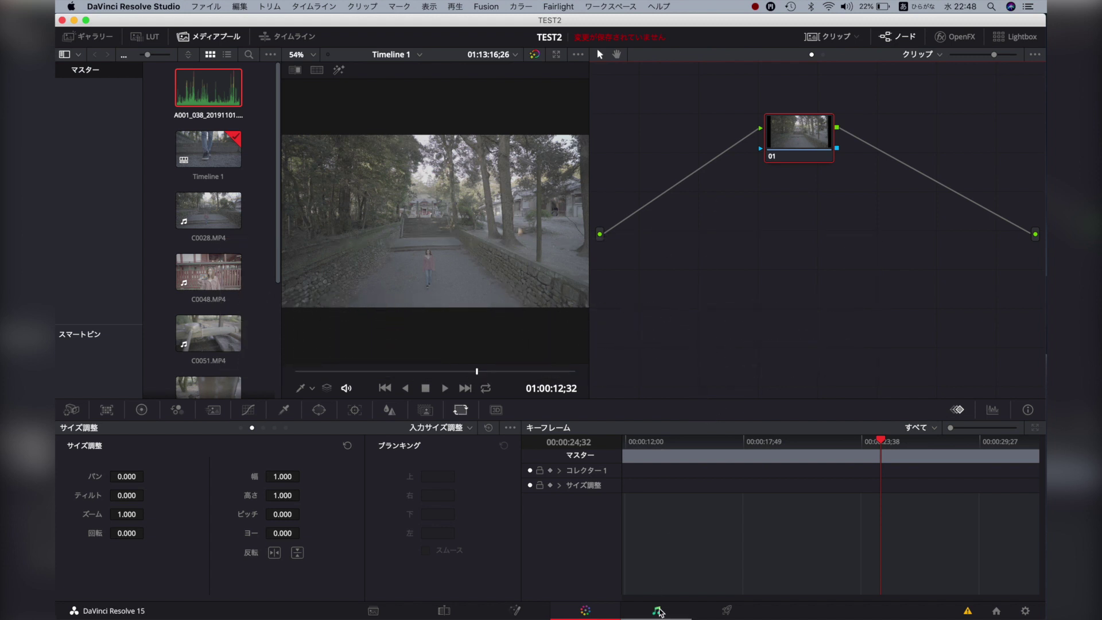
left_click(657, 611)
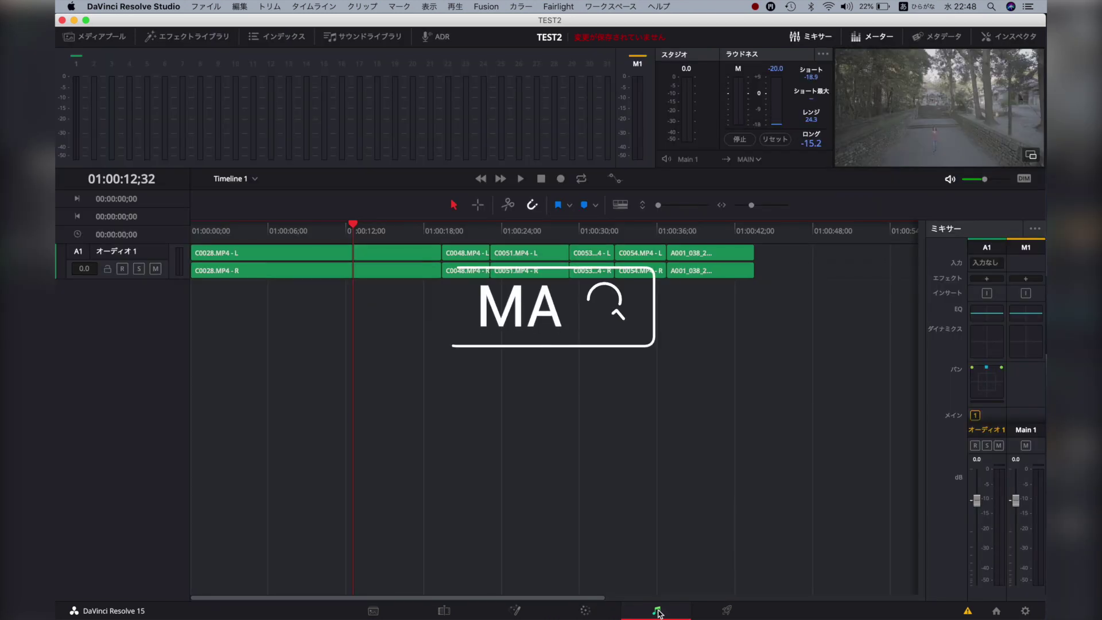
Scrub the A1 audio from the timeline start through 01:00:20;24 toward the sunrise shot
mouse_move(353, 225)
left_mouse_down()
mouse_move(425, 244)
mouse_move(320, 230)
left_mouse_up()
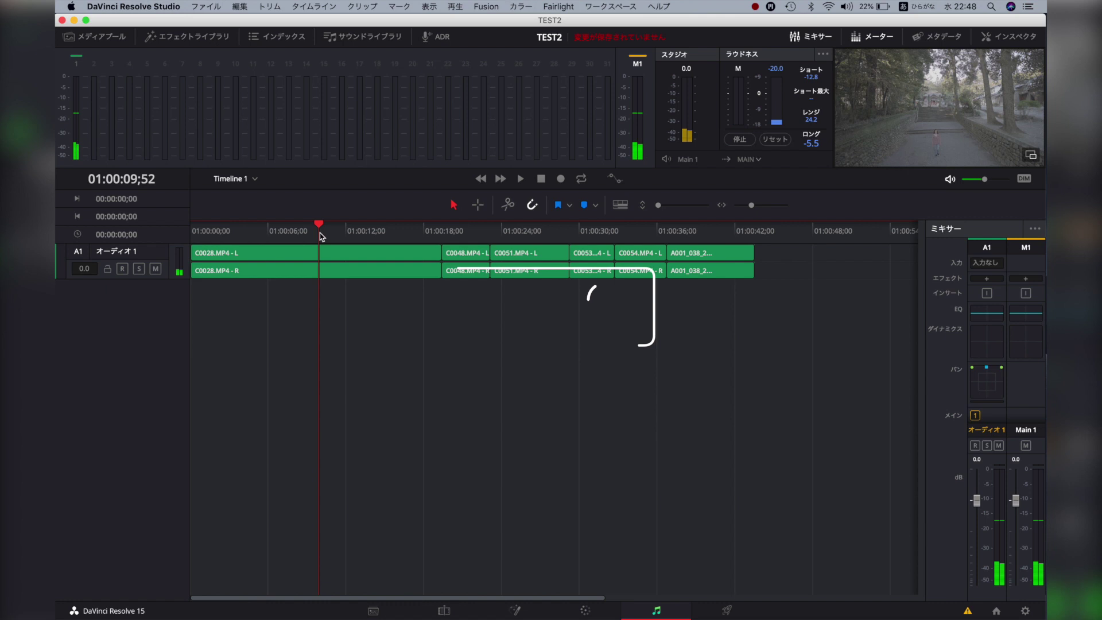
left_click_drag(321, 230, 455, 226)
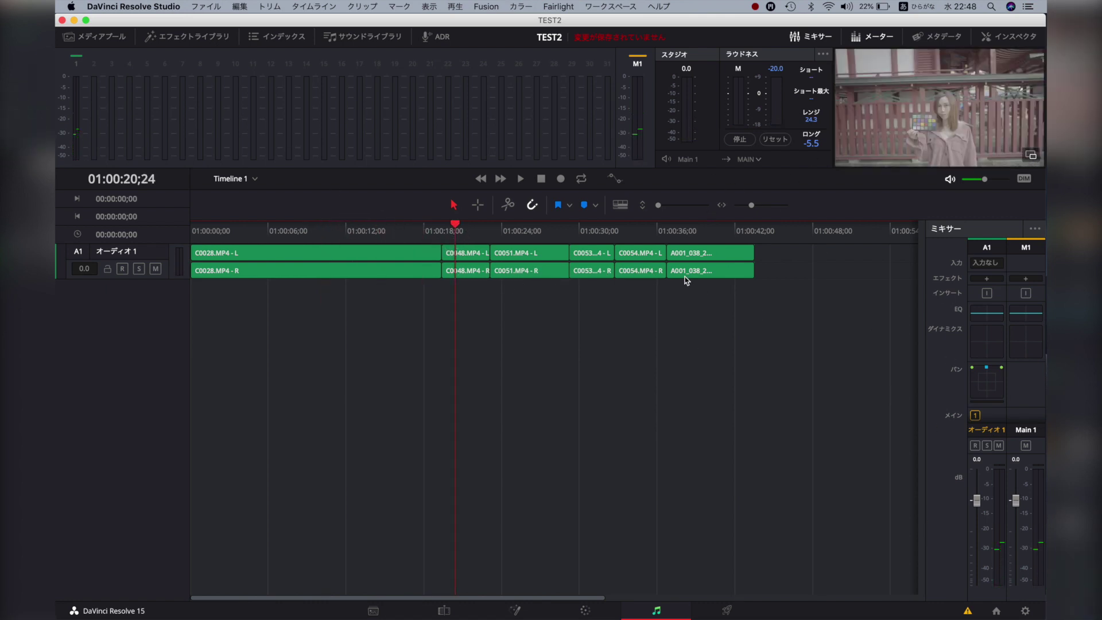
mouse_move(454, 225)
left_mouse_down()
mouse_move(627, 257)
mouse_move(305, 230)
mouse_move(350, 238)
left_mouse_up()
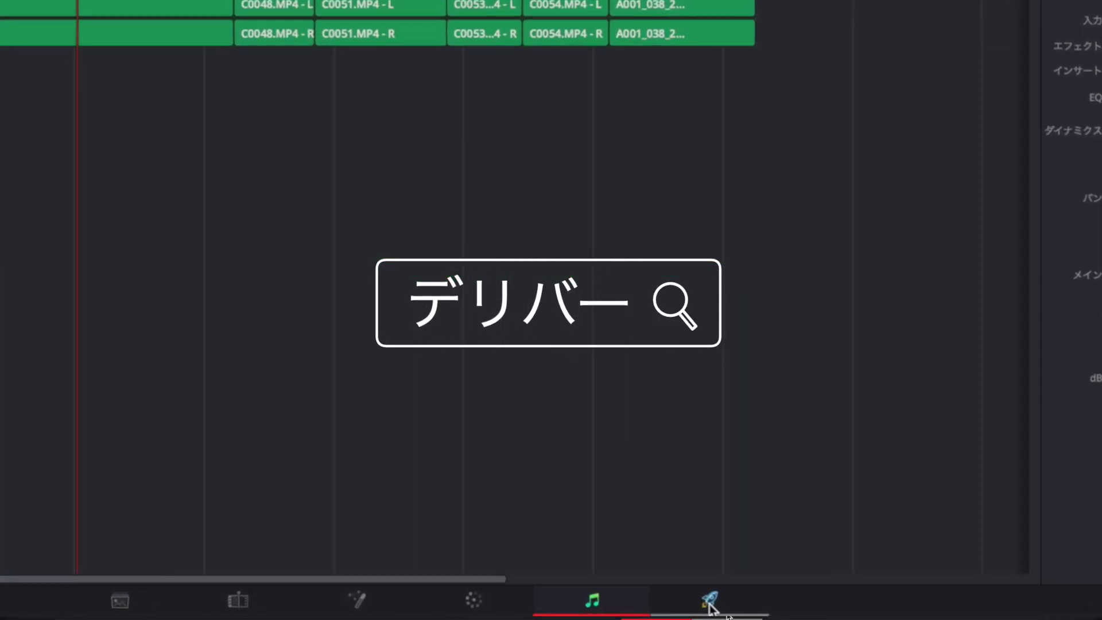
left_click(710, 604)
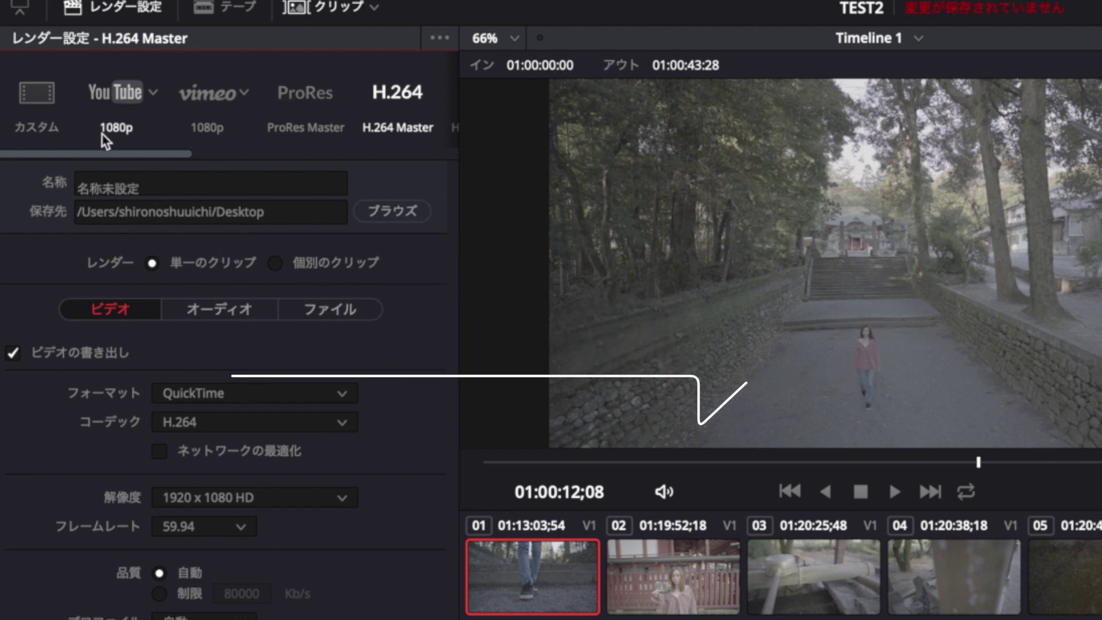
Browse the render presets, trying Final Cut Pro X and Premiere XML
scroll(137, 115, "right", 4)
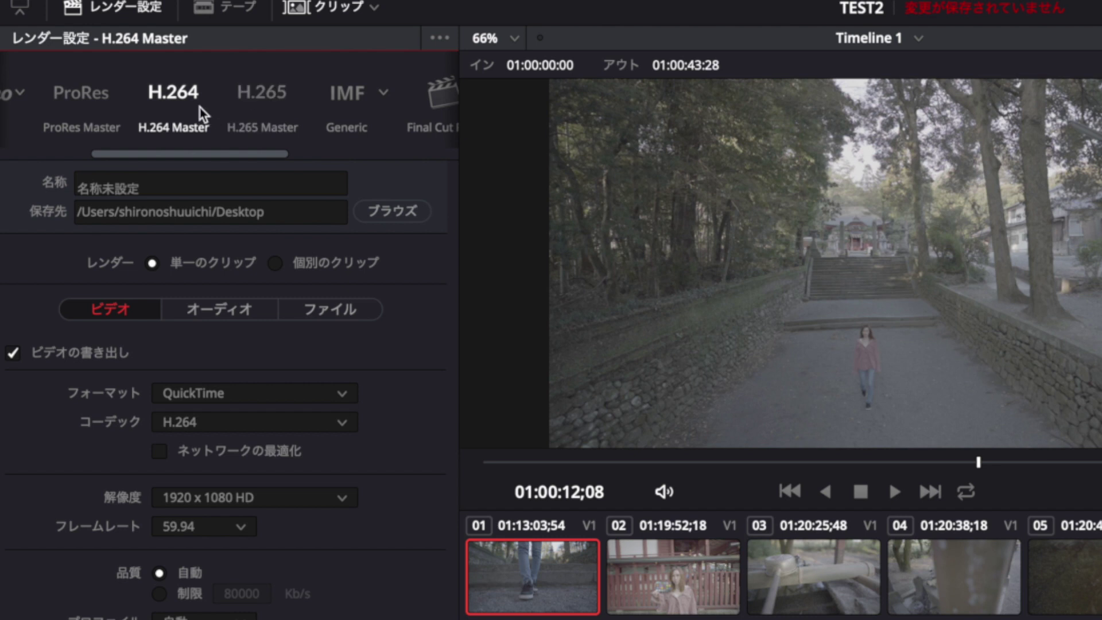
scroll(261, 112, "right", 3)
scroll(268, 113, "right", 5)
scroll(269, 113, "left", 5)
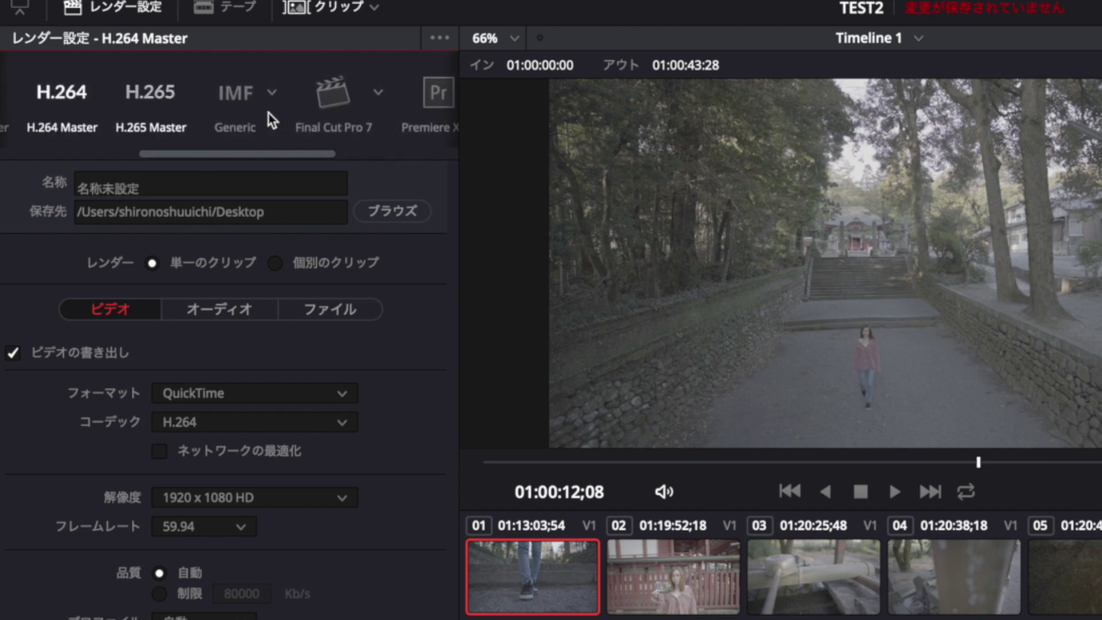
scroll(268, 112, "right", 3)
left_click(184, 91)
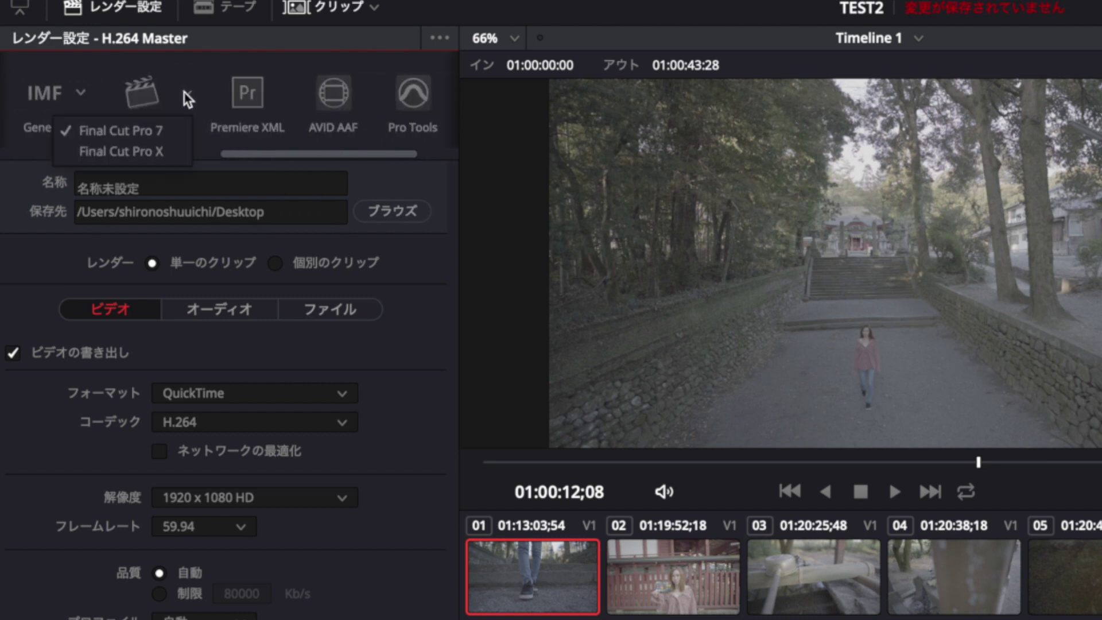
left_click(159, 146)
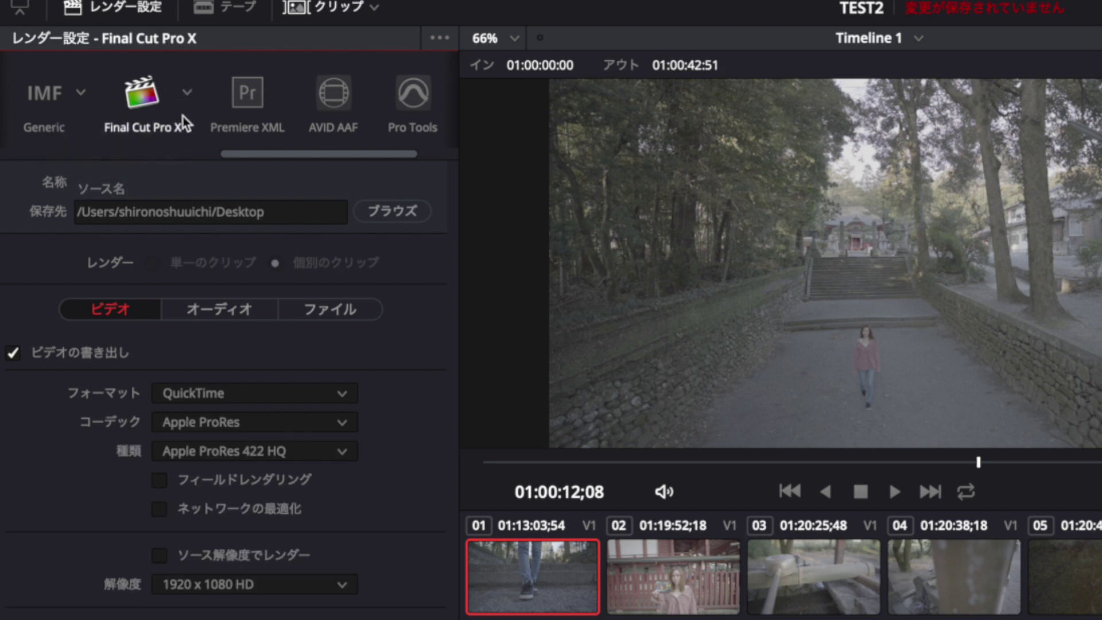
left_click(254, 104)
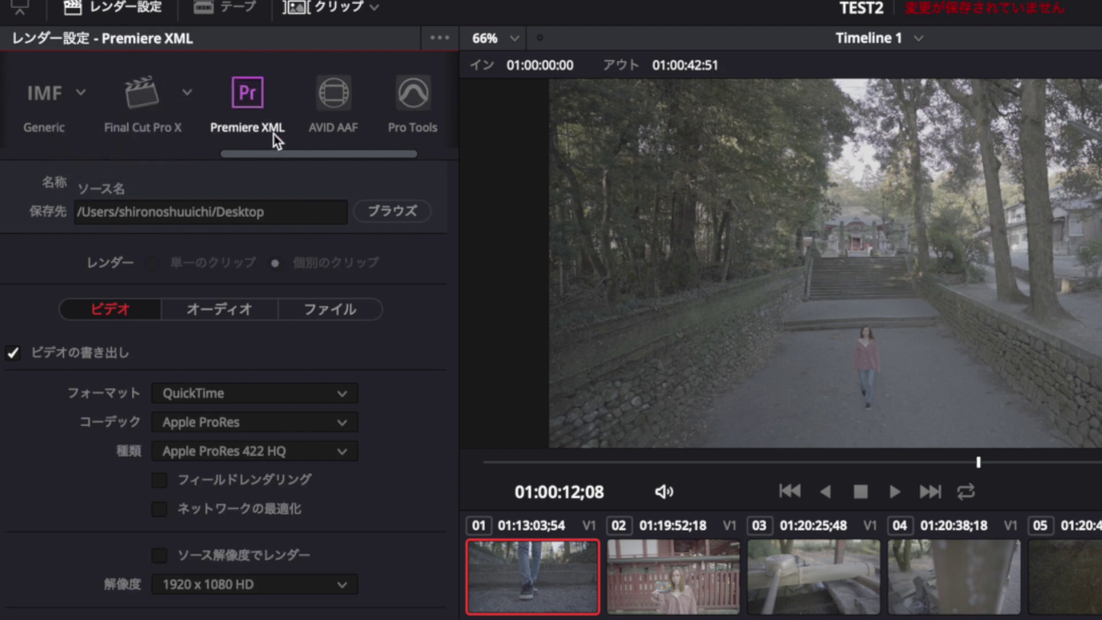
Select the H.264 Master preset: QuickTime H.264, 1920x1080 at 59.94 fps, single clip
scroll(260, 119, "left", 5)
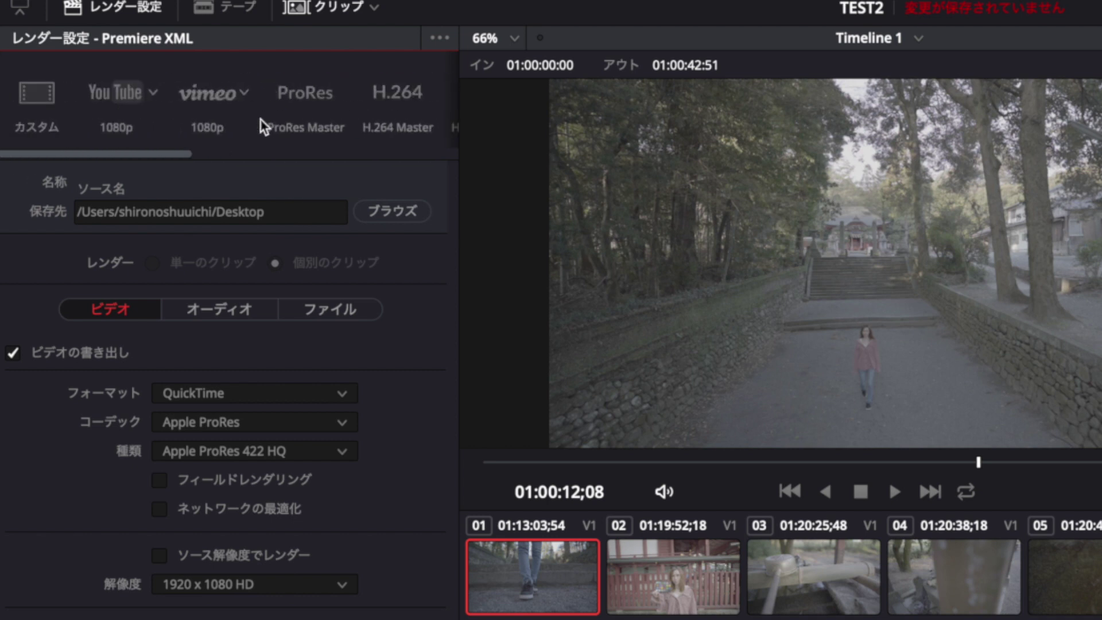
scroll(263, 126, "right", 2)
left_click(366, 96)
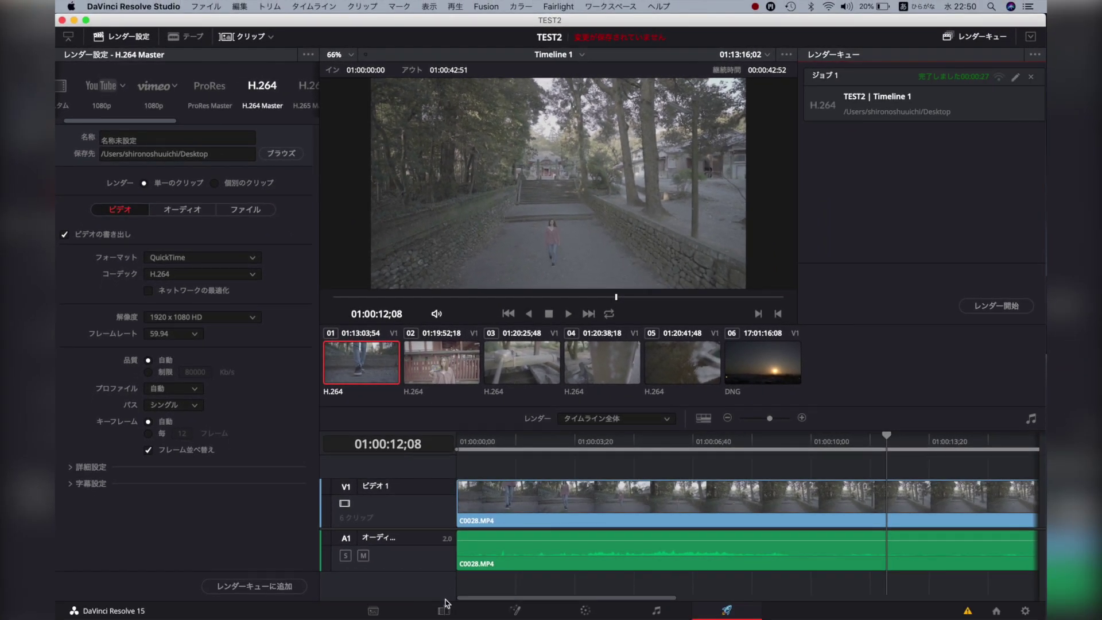
left_click(445, 610)
Scrub to 01:00:39;28 and select the final sunrise clip on V1
left_click_drag(486, 397, 605, 413)
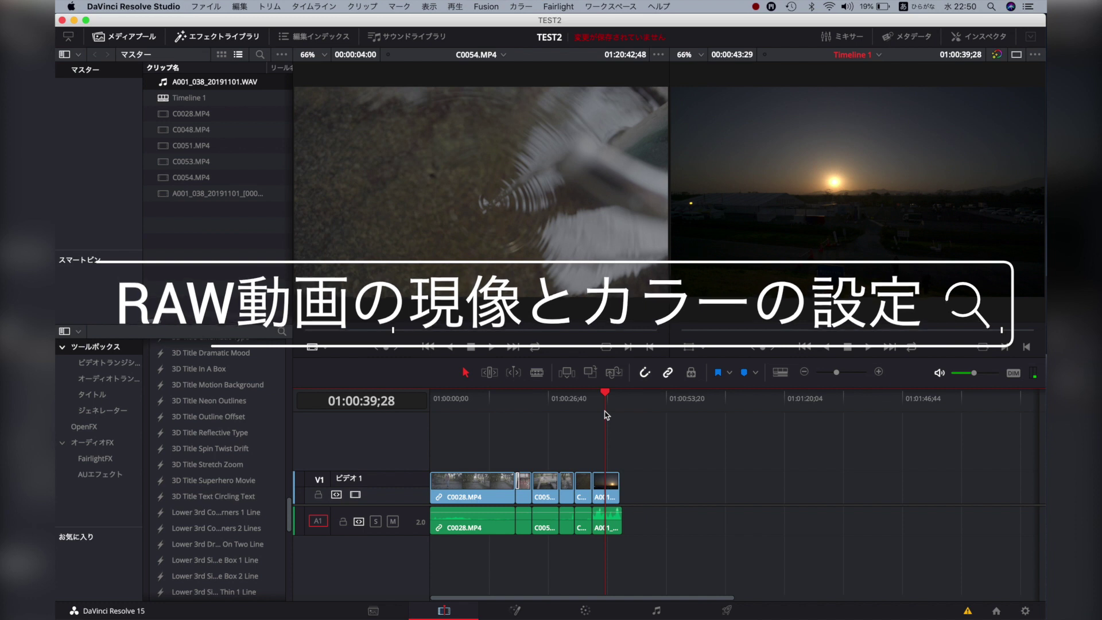
left_click(609, 489)
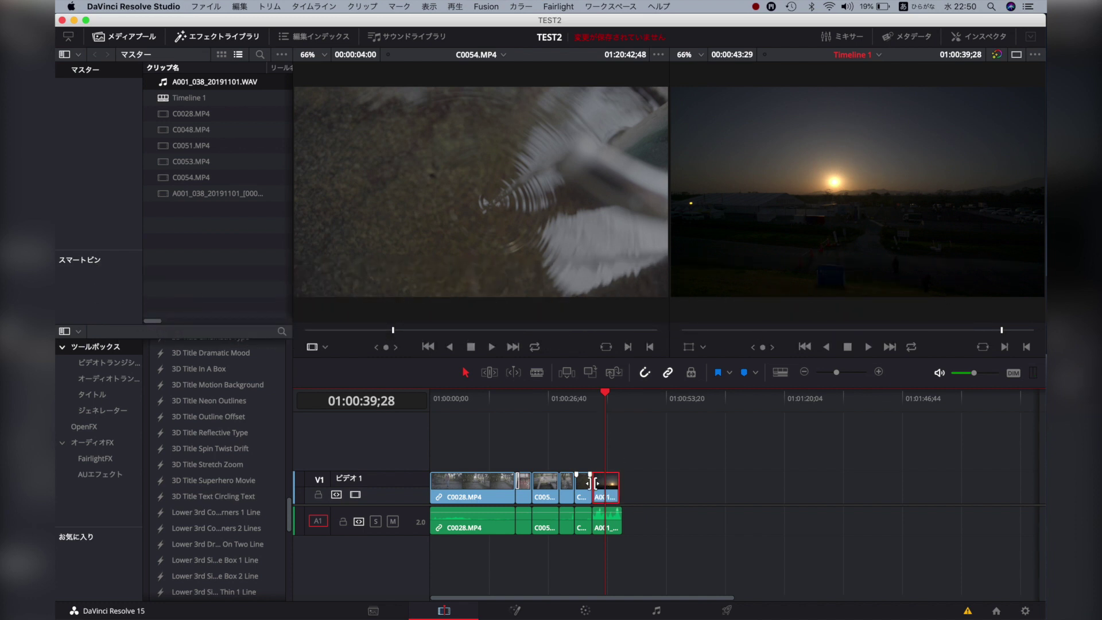
left_click(586, 611)
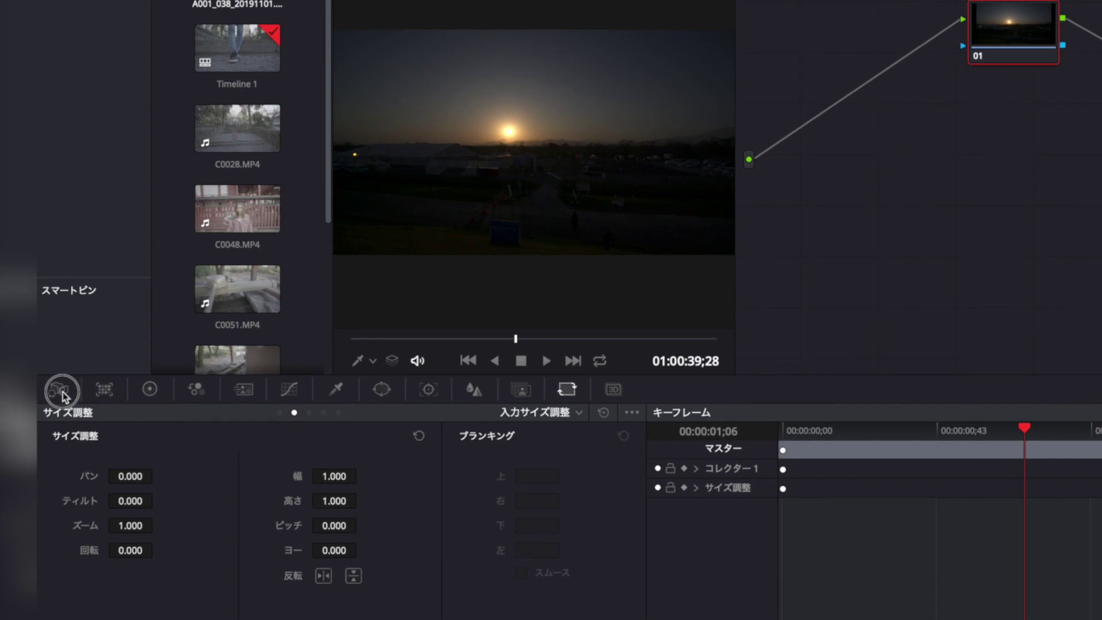
Set the Camera RAW decode to use the clip's own settings
left_click(63, 392)
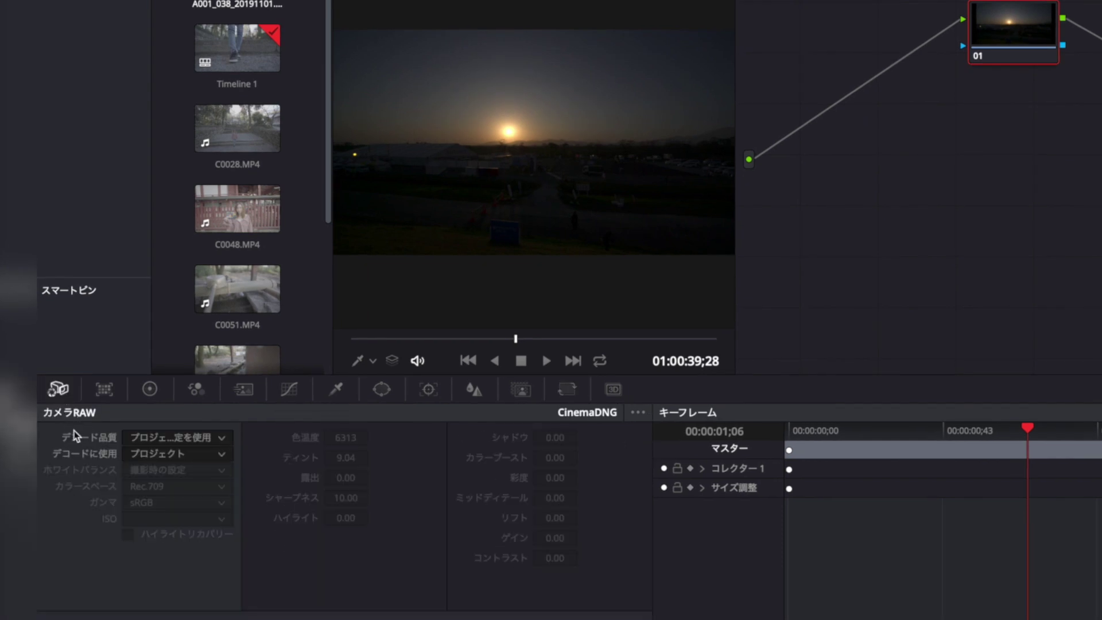
left_click(167, 458)
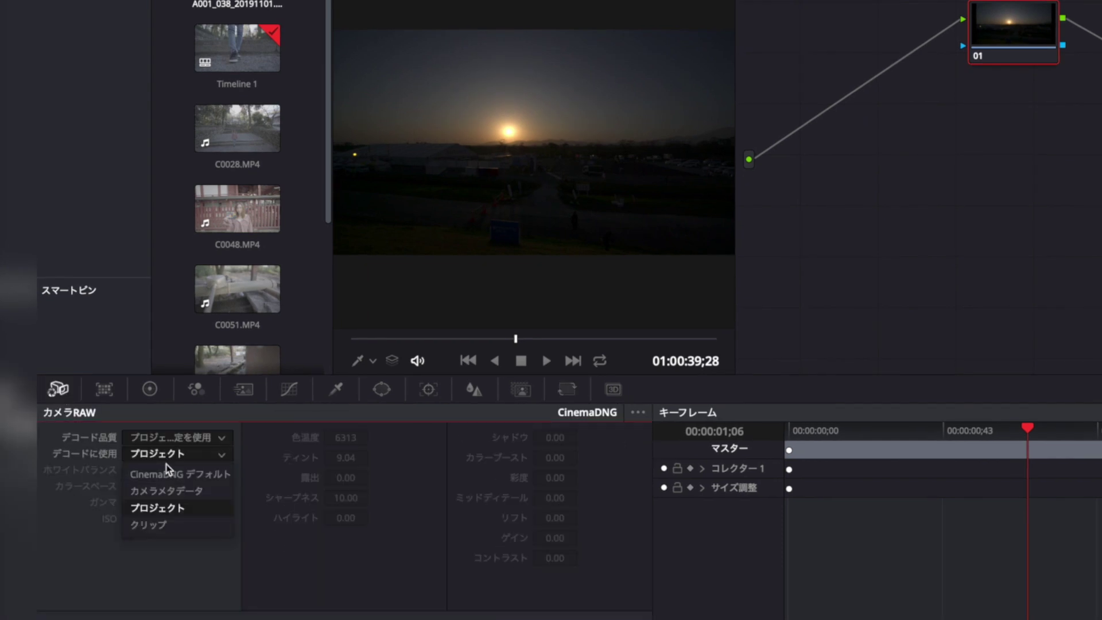
left_click(156, 526)
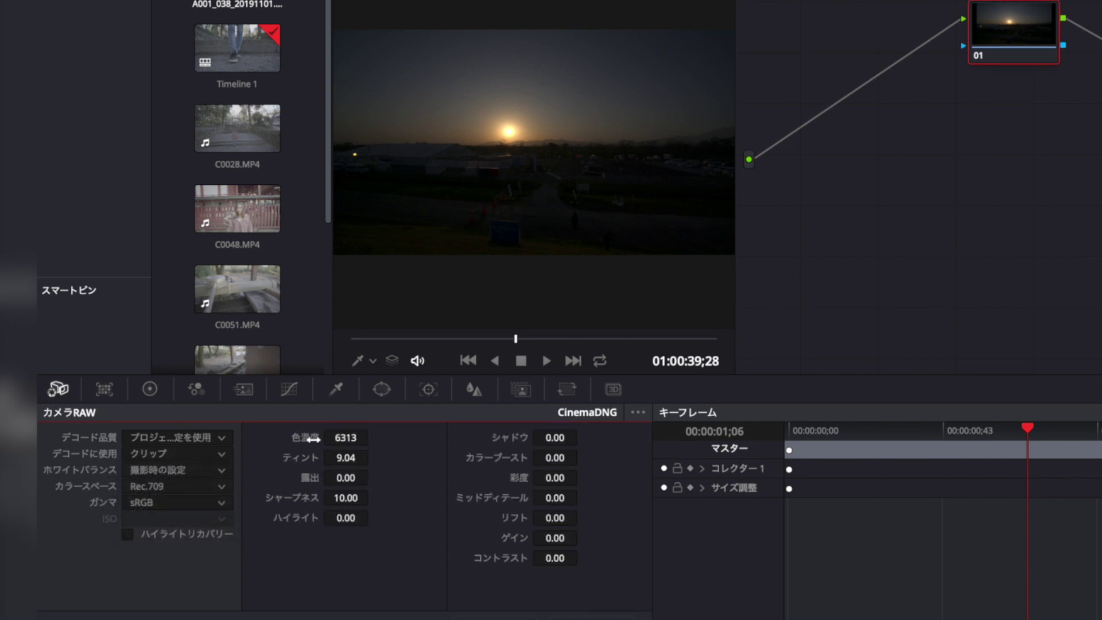
Set colour temperature to 2543, exposure to 0.98 and shadows to 98.50
left_click_drag(304, 439, 385, 439)
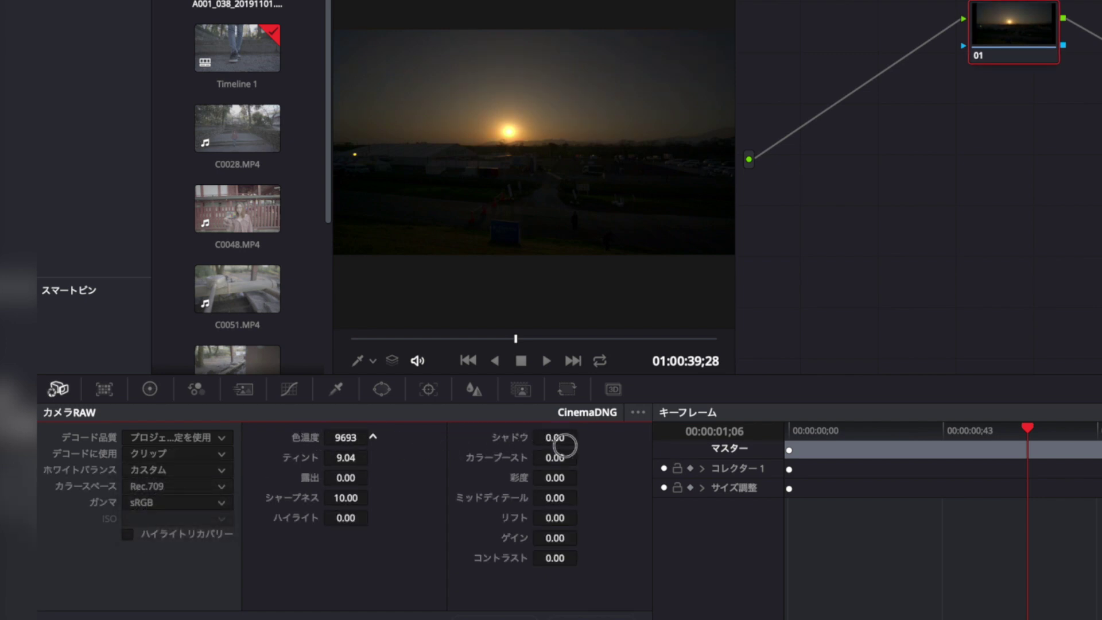
mouse_move(562, 446)
left_mouse_down()
mouse_move(179, 491)
mouse_move(684, 258)
mouse_move(304, 439)
left_mouse_up()
mouse_move(311, 478)
left_mouse_down()
mouse_move(419, 483)
mouse_move(310, 478)
left_mouse_up()
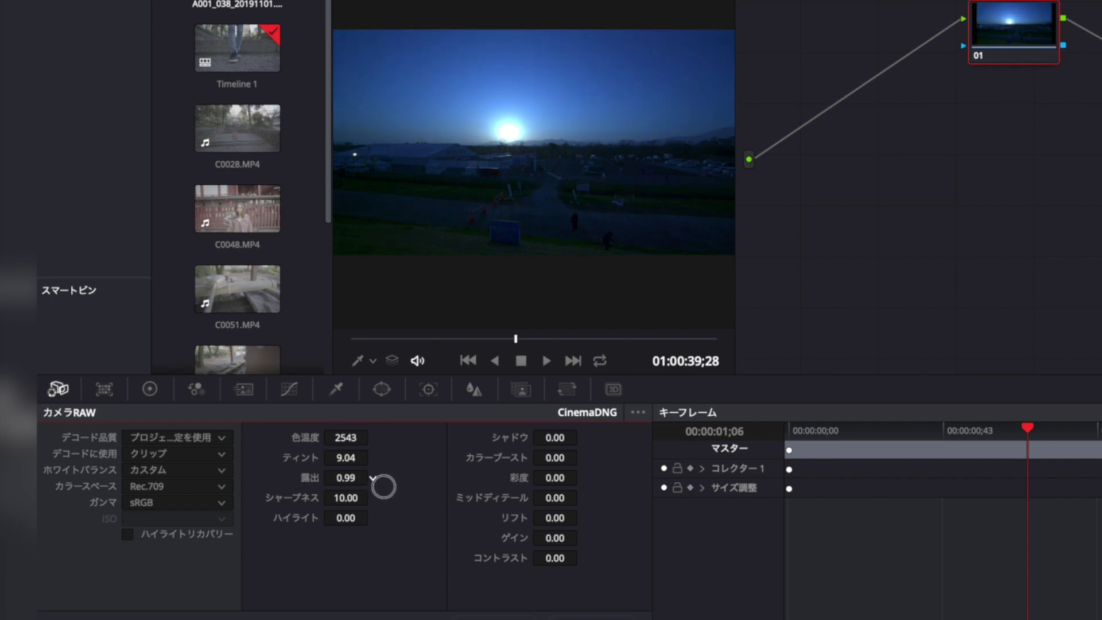
left_click_drag(516, 442, 689, 455)
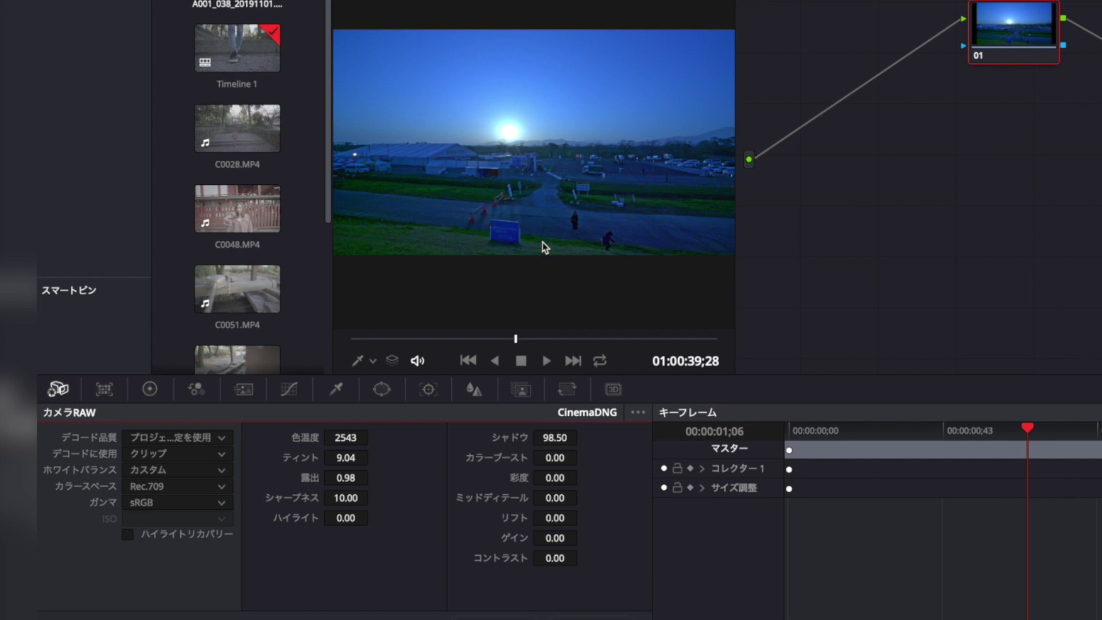
Push the Shadow, Midtone and Highlight colour wheels toward blue
left_click(151, 393)
left_click_drag(102, 495, 83, 484)
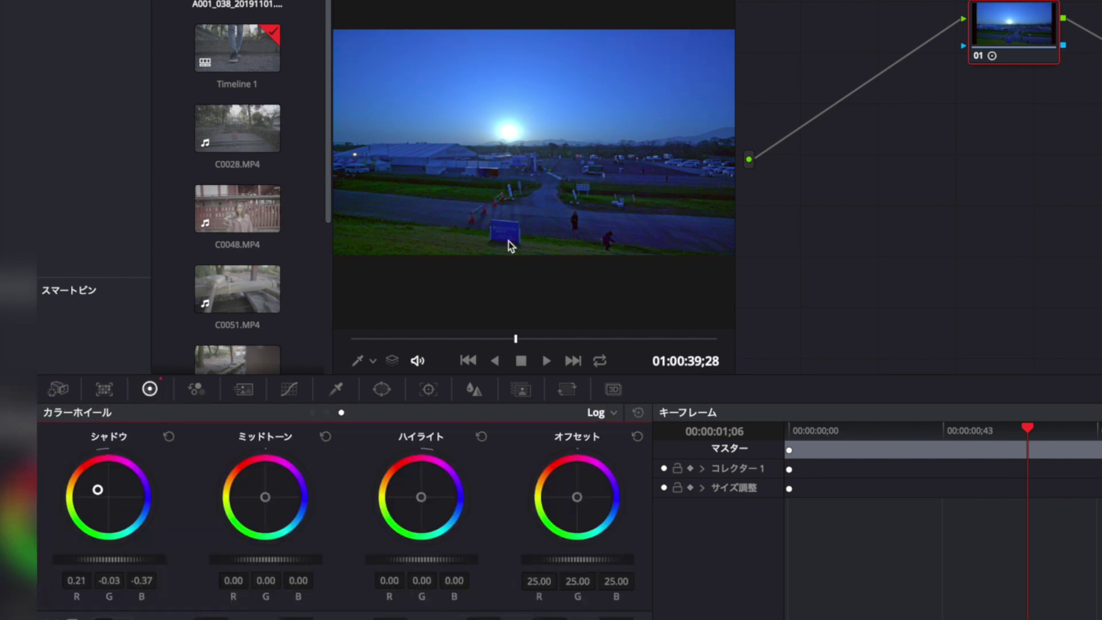
left_click_drag(265, 498, 261, 481)
left_click_drag(247, 416, 226, 330)
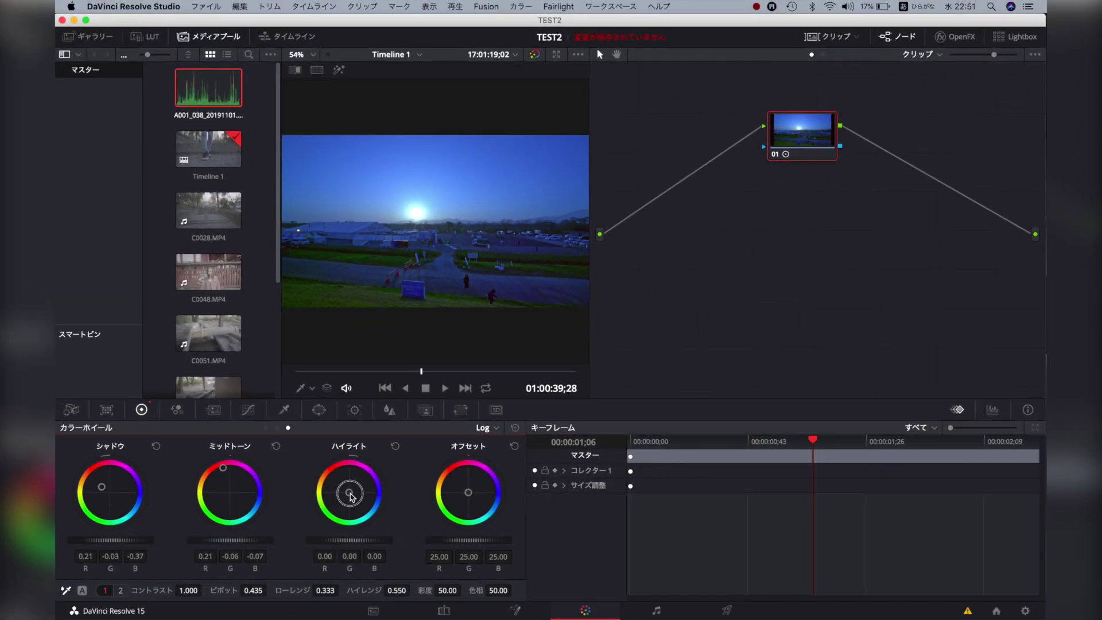
mouse_move(352, 496)
left_mouse_down()
mouse_move(167, 409)
mouse_move(190, 425)
left_mouse_up()
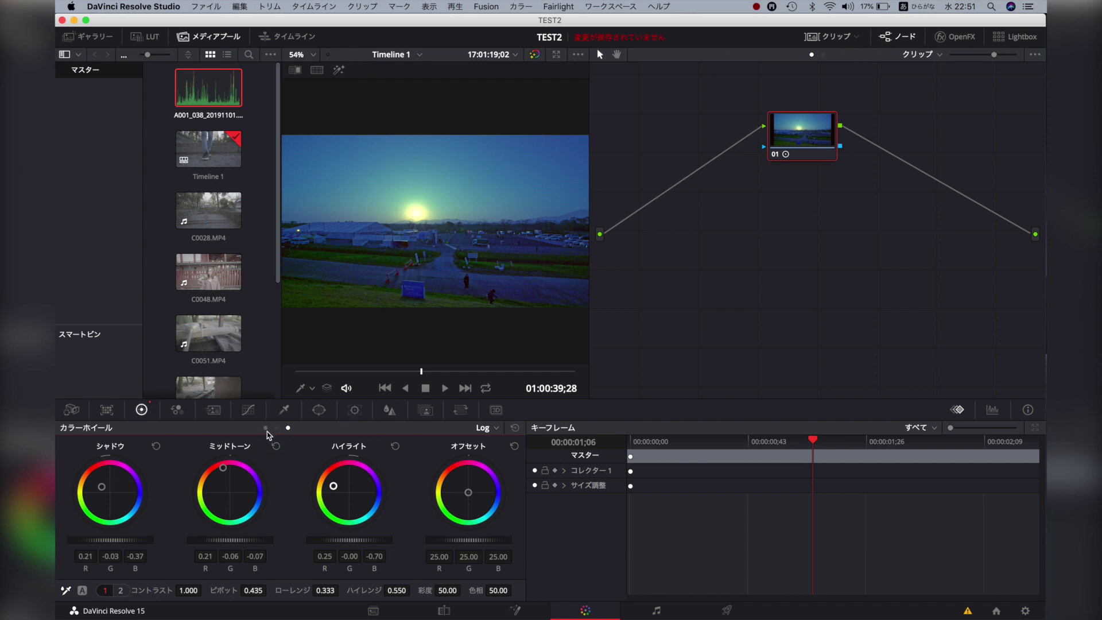
Toggle the colour adjustment panel between bar controls and primary wheels
left_click(278, 429)
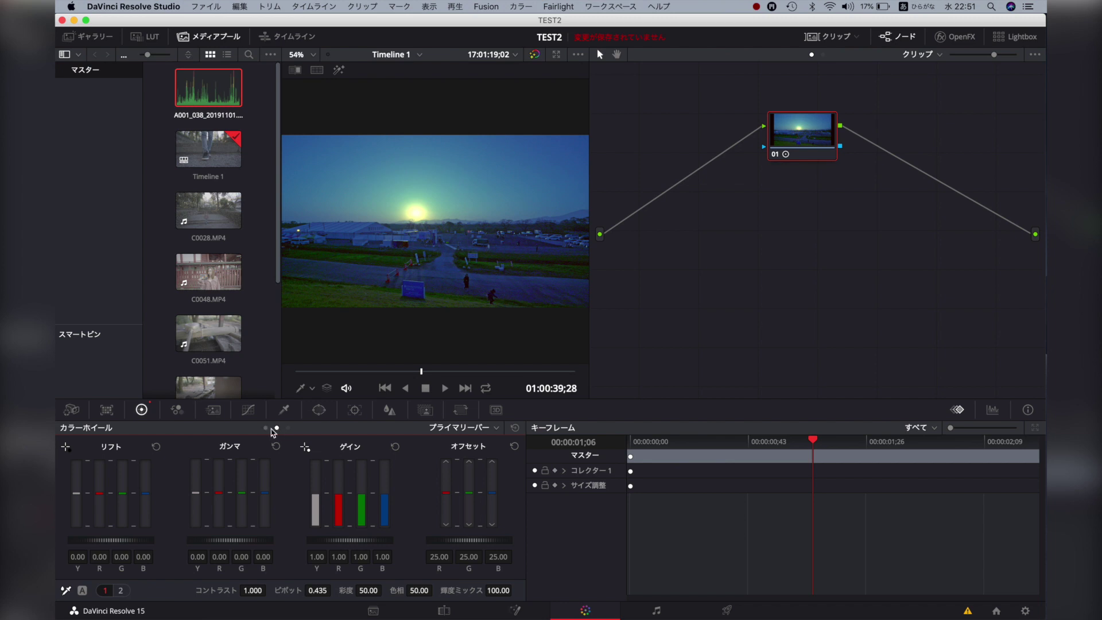
left_click(265, 429)
left_click(277, 429)
left_click(288, 428)
left_click(277, 428)
left_click(265, 428)
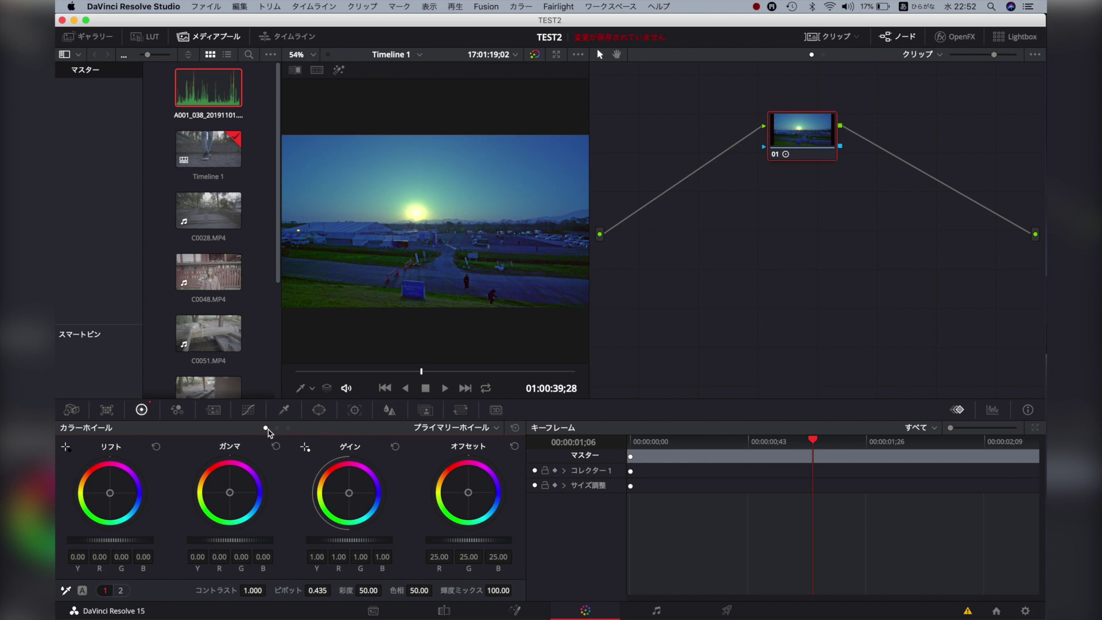
View the log wheels, return to primary wheels, then show the forest stairs shot on Edit
left_click(277, 428)
left_click(288, 428)
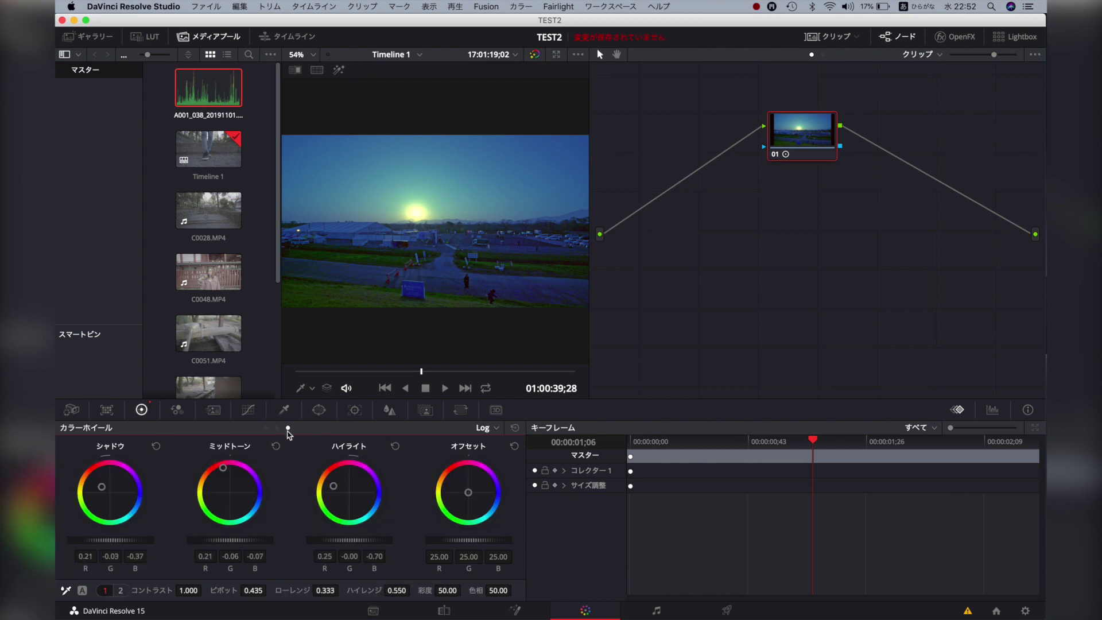
left_click(265, 429)
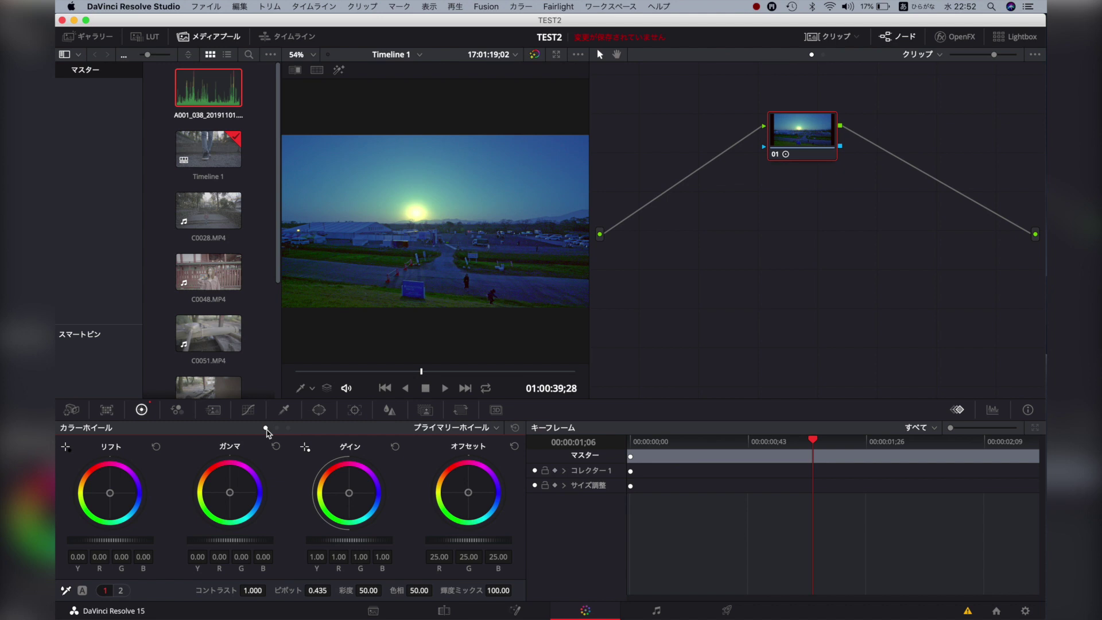
left_click(276, 428)
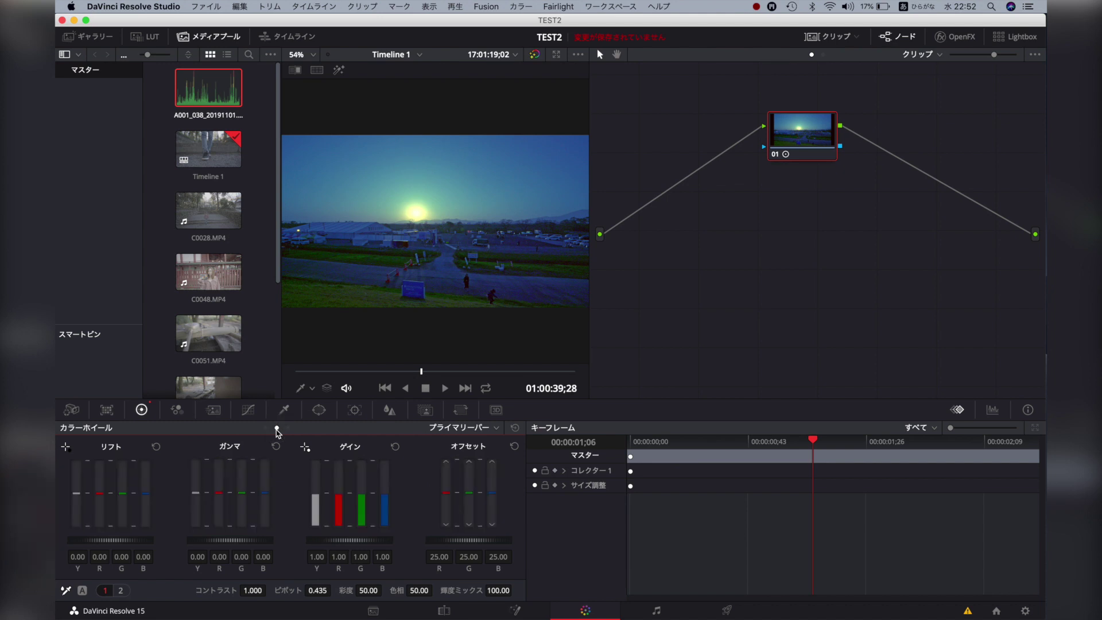
left_click(288, 428)
left_click(277, 428)
left_click(266, 428)
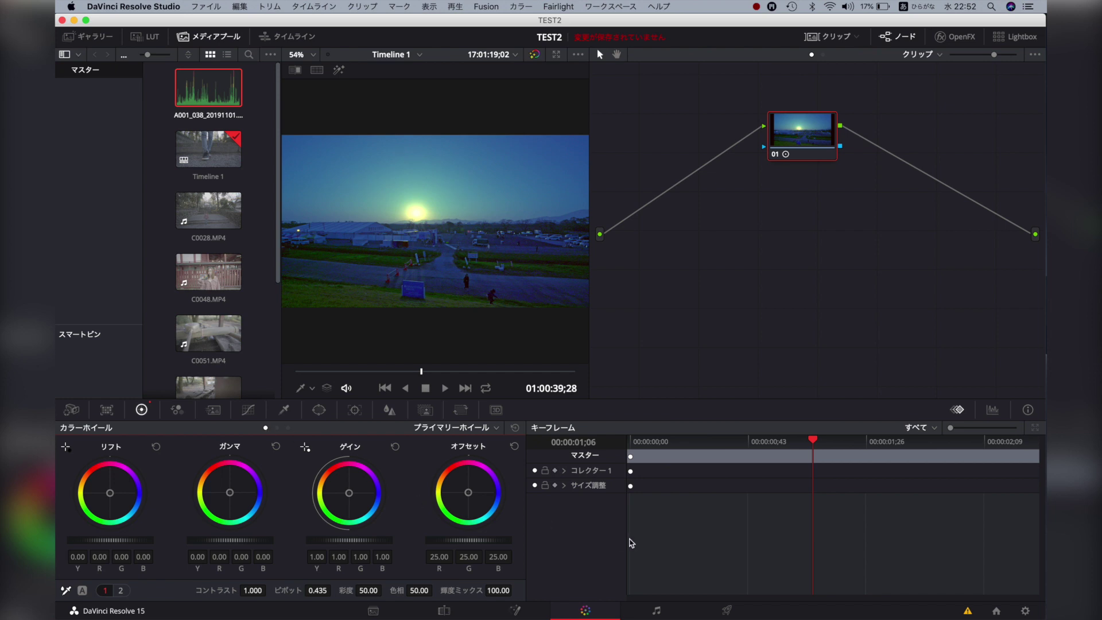
left_click(451, 612)
left_click_drag(603, 397, 479, 428)
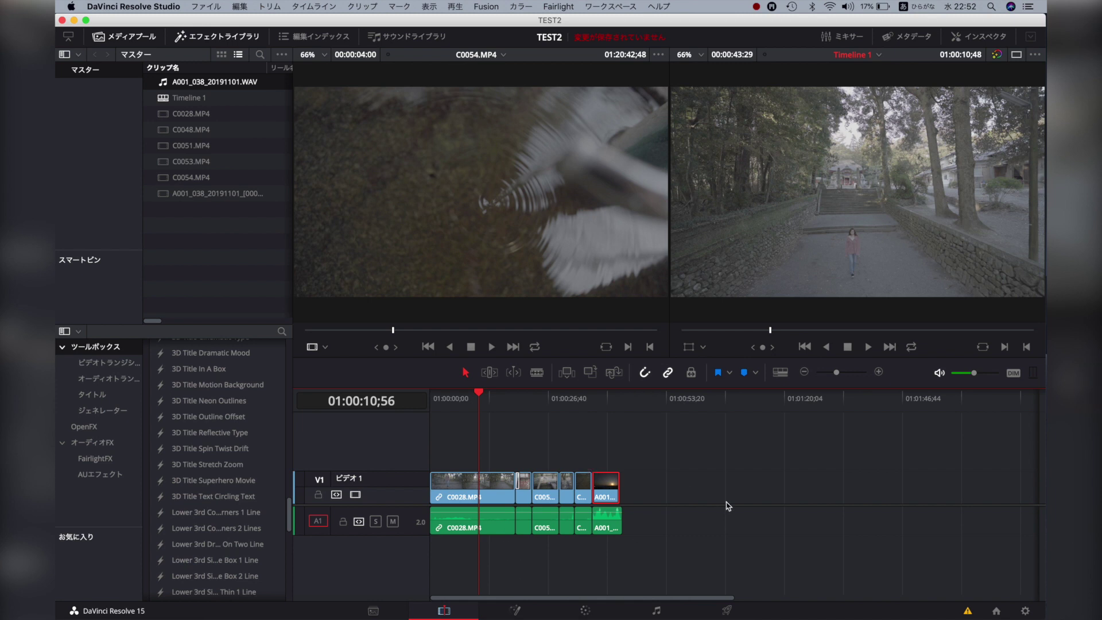
Review the H.264 Master render settings on Deliver, with the playhead at 01:00:06;14
left_click(730, 611)
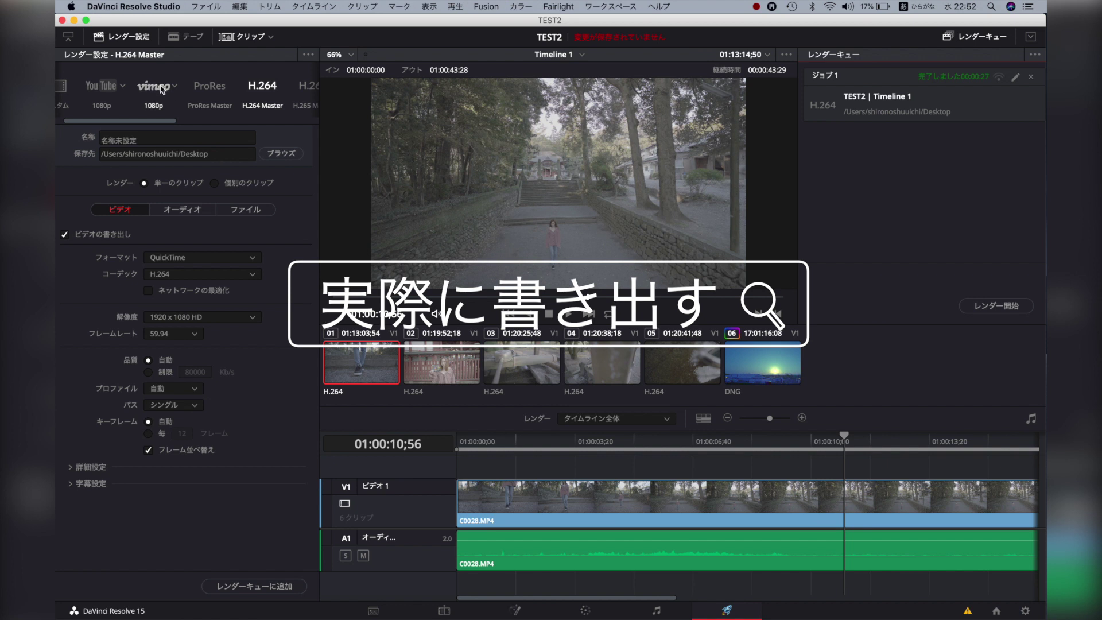
scroll(222, 91, "left", 2)
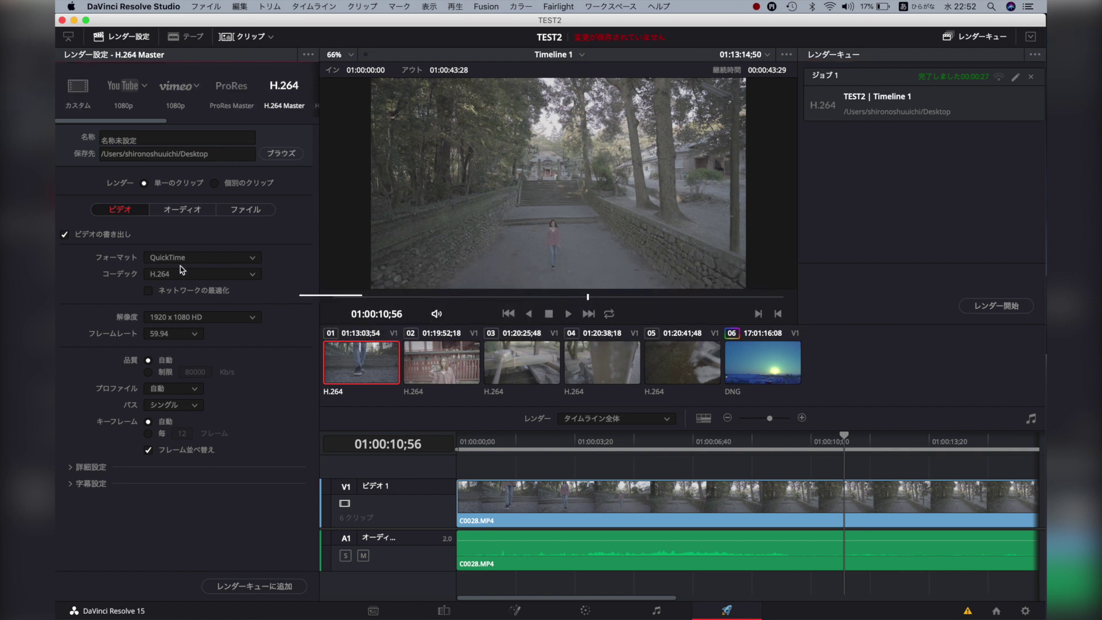
mouse_move(678, 446)
left_mouse_down()
mouse_move(729, 449)
mouse_move(706, 472)
mouse_move(917, 475)
mouse_move(598, 472)
mouse_move(918, 475)
mouse_move(646, 494)
left_mouse_up()
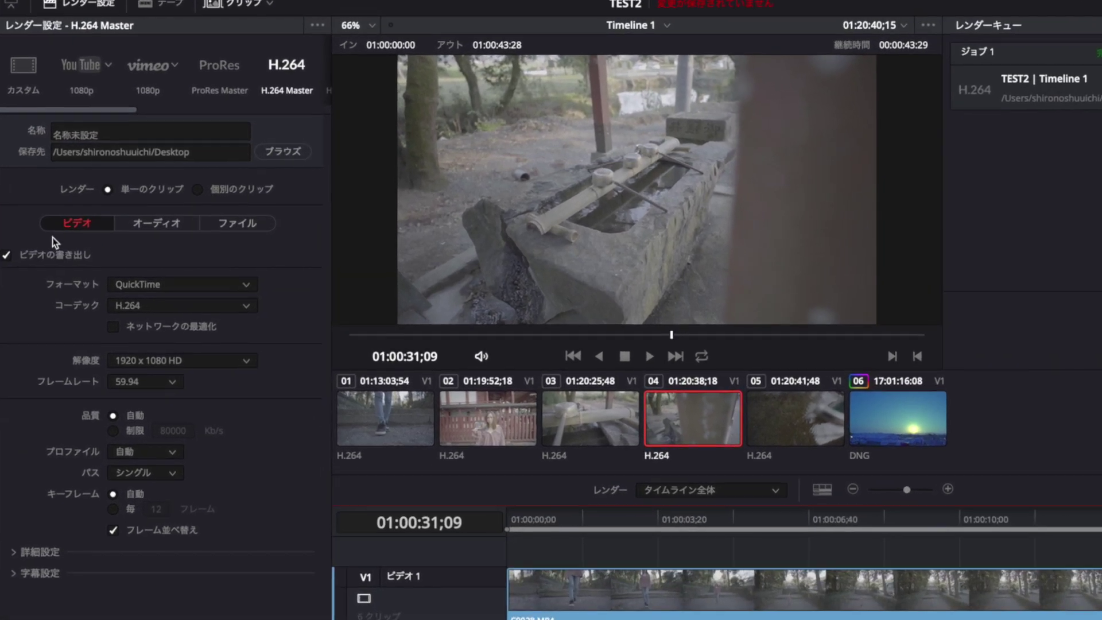
left_click(26, 133)
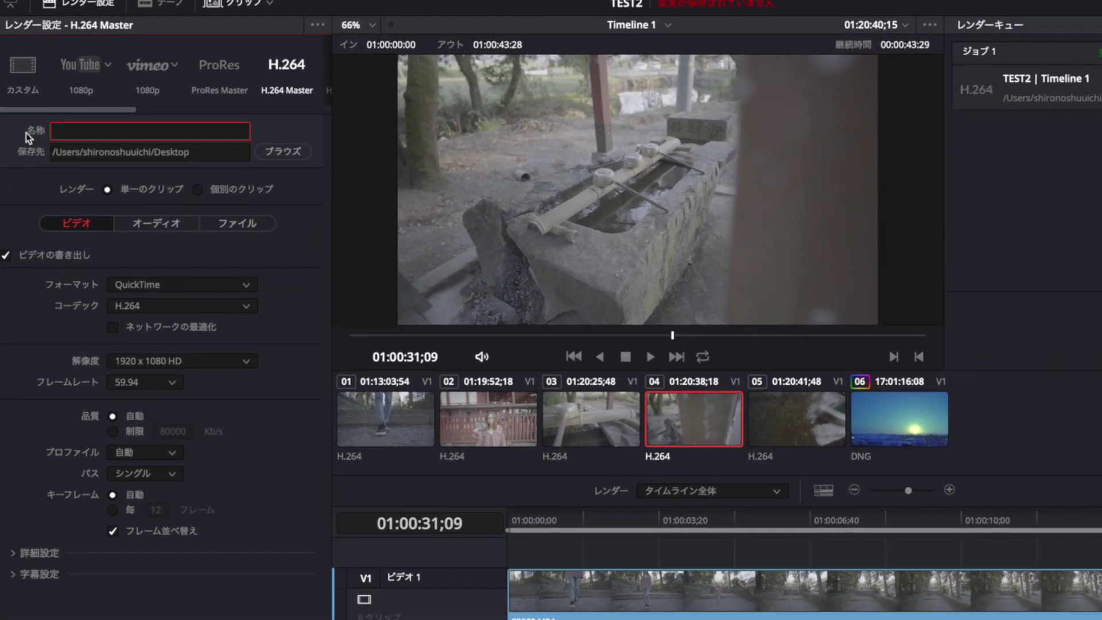
Name the render output TEST2 and save it to the Desktop
type("TEST2")
left_click(281, 154)
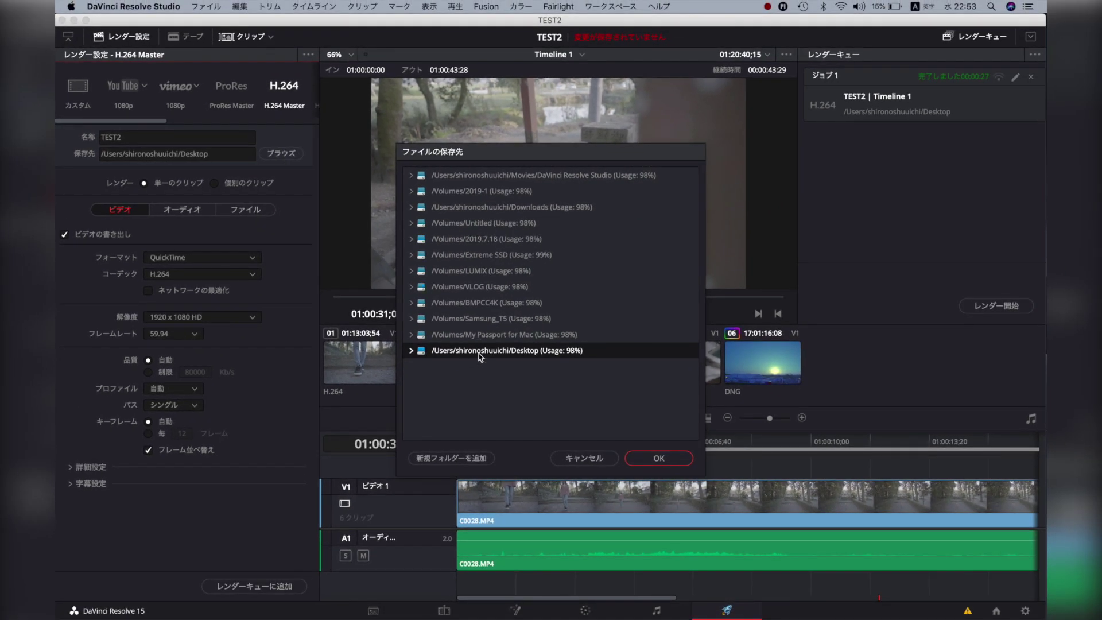
left_click(660, 459)
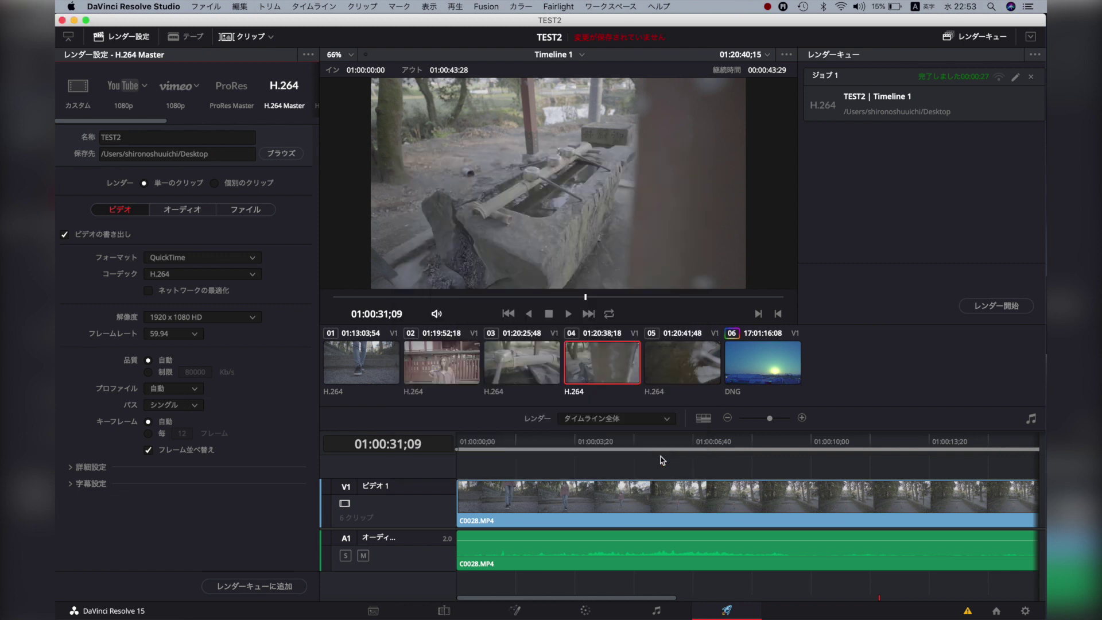
Queue the Timeline 1 render, choosing Rename over replace, and render it
left_click(249, 586)
type("_")
left_click(583, 352)
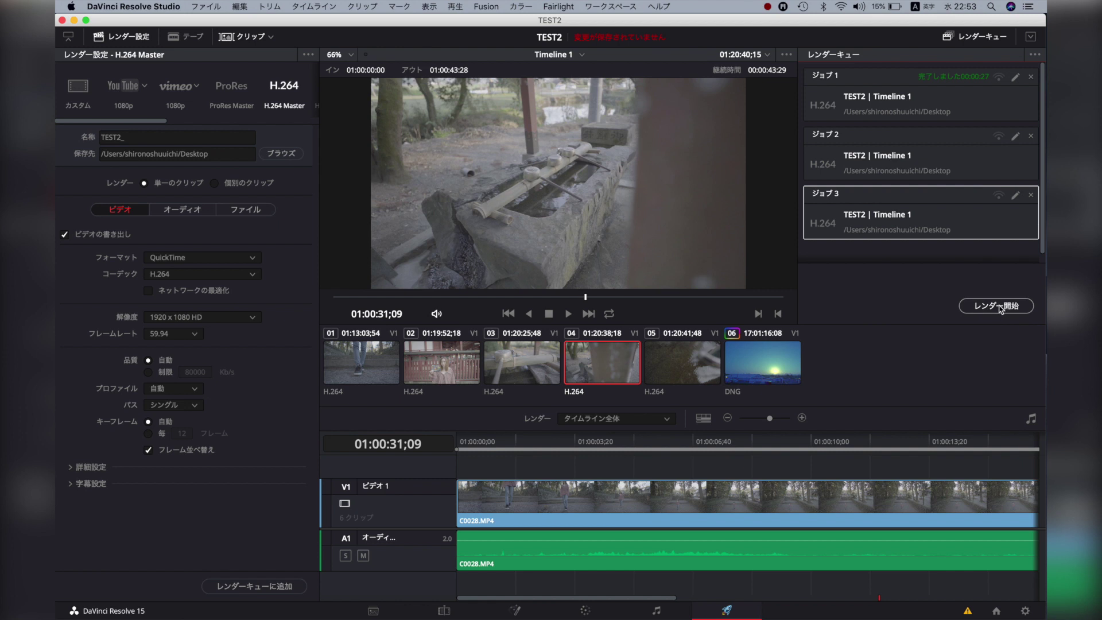
left_click(1000, 308)
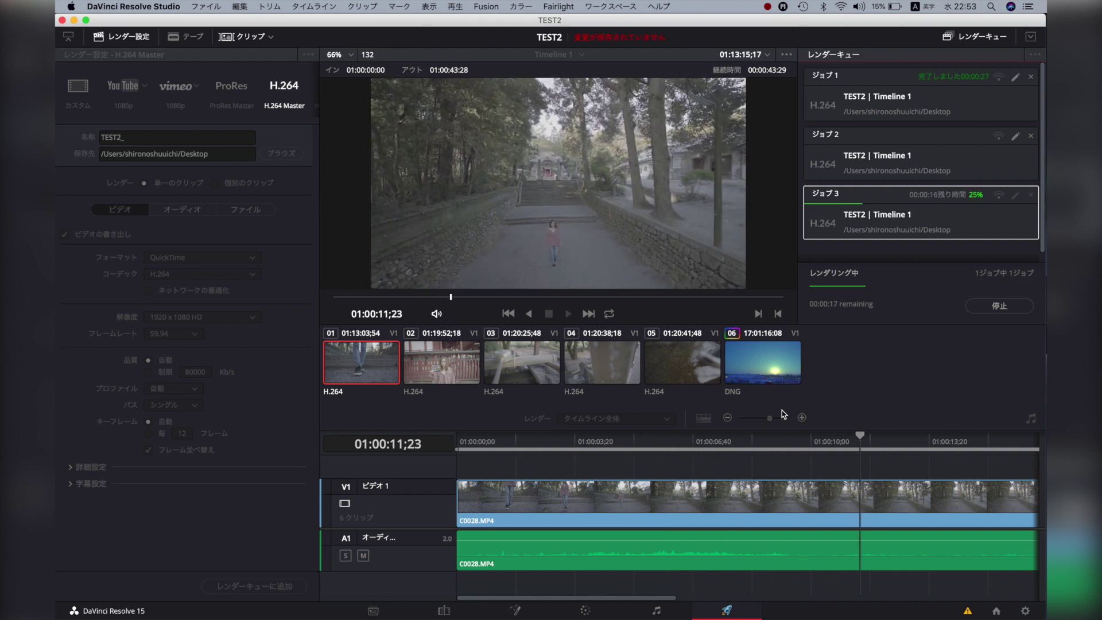
mouse_move(222, 600)
left_click(150, 597)
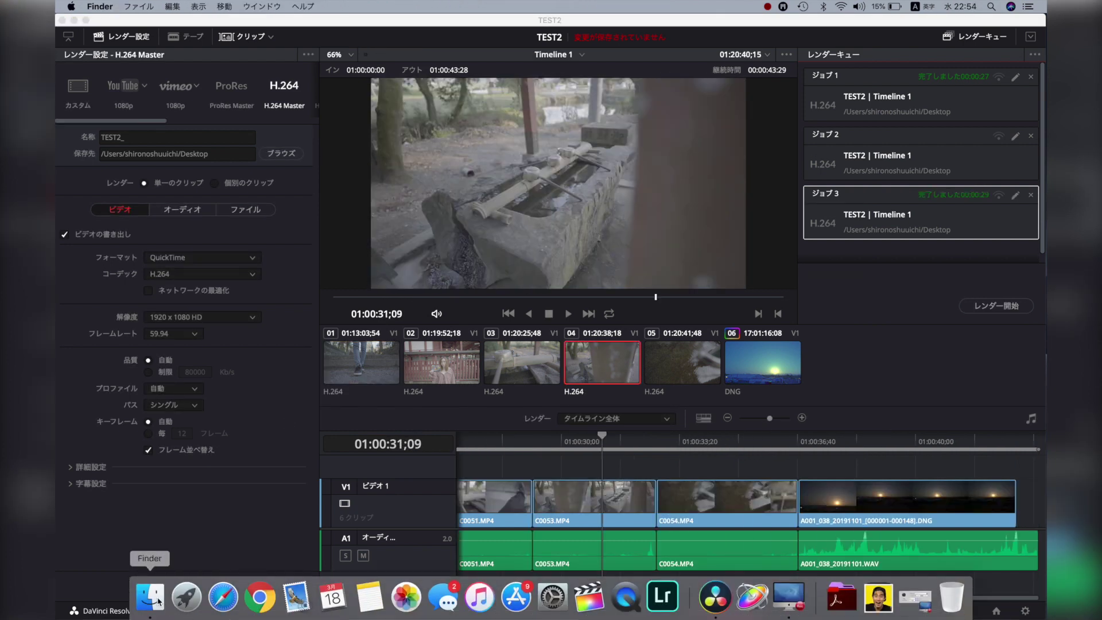
left_click(153, 268)
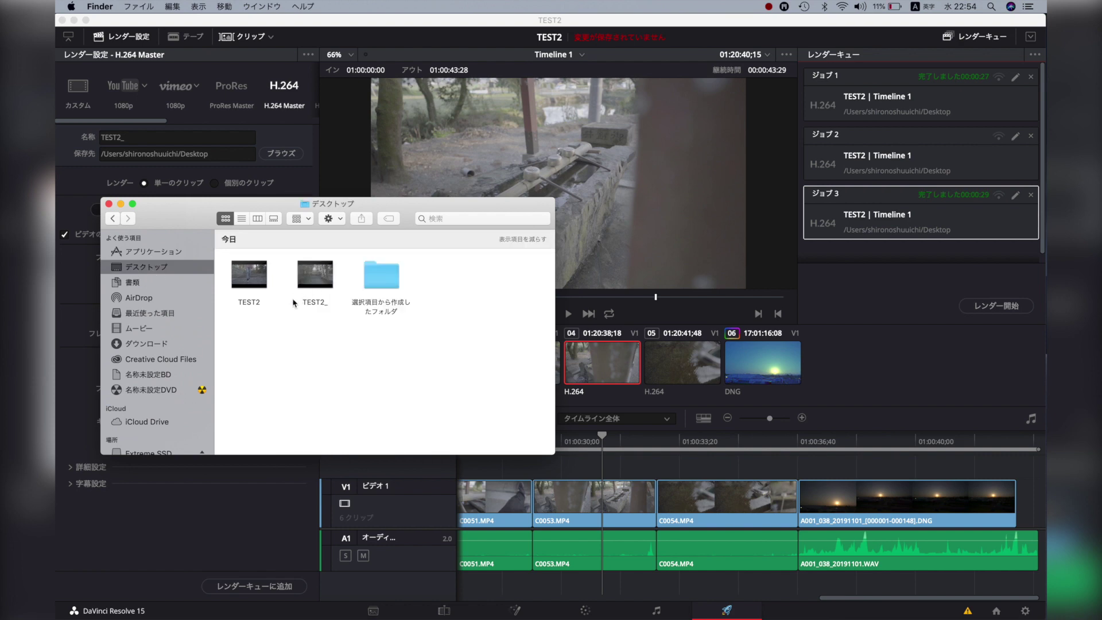
double_click(315, 274)
mouse_move(461, 501)
left_mouse_down()
mouse_move(559, 505)
mouse_move(450, 506)
left_mouse_up()
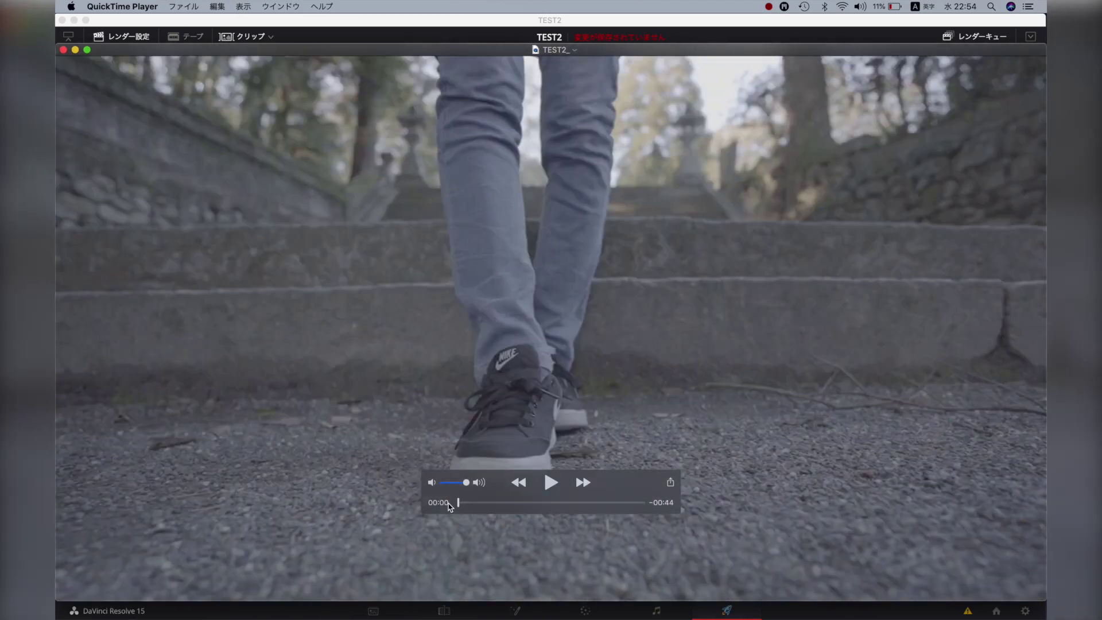
left_click(63, 50)
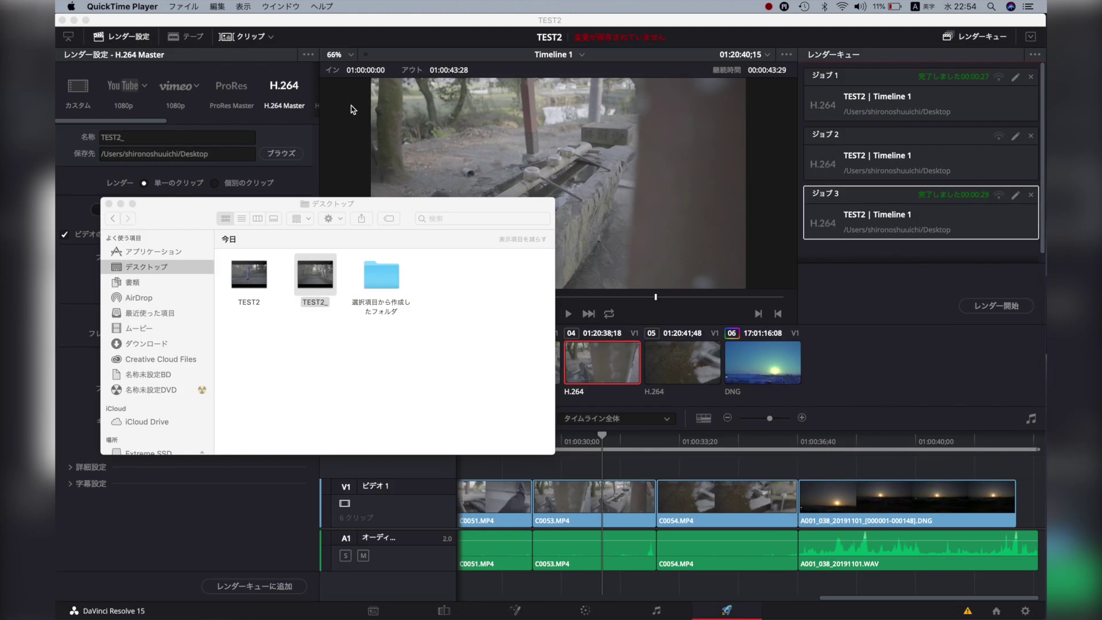
left_click(297, 181)
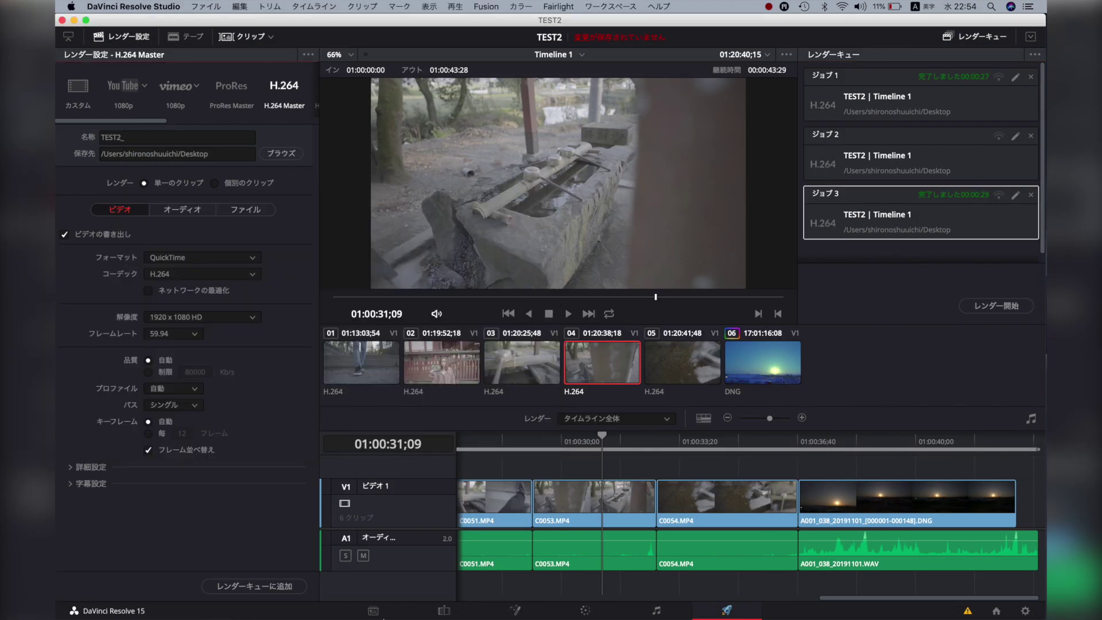
Return to the Edit page and bring the blue-graded DNG sunrise clip into the viewer
left_click(444, 611)
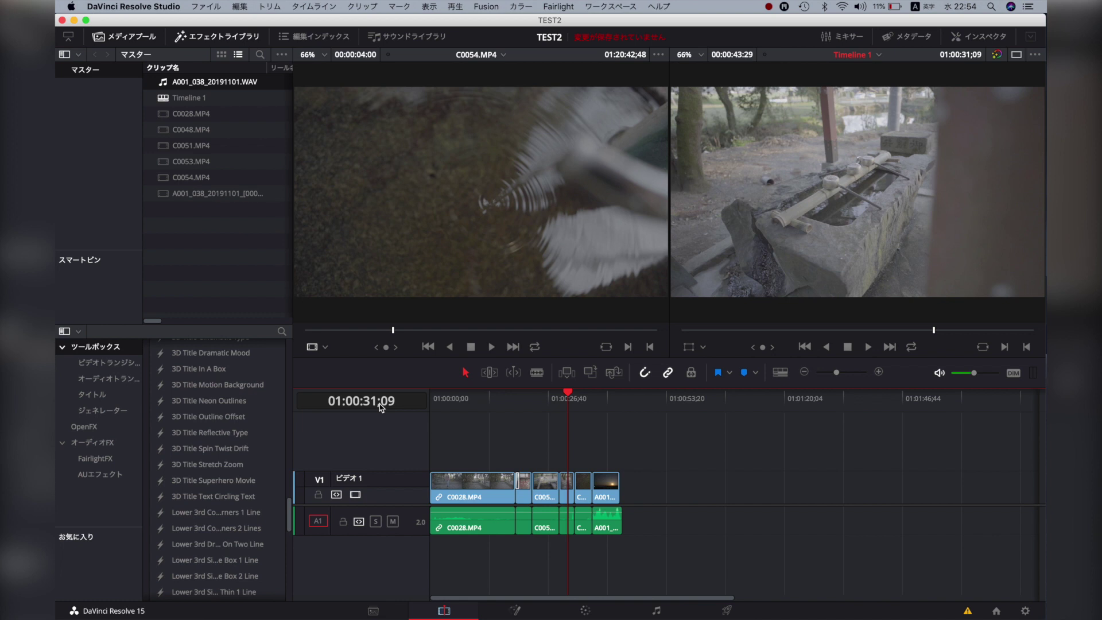
left_click_drag(471, 408, 607, 411)
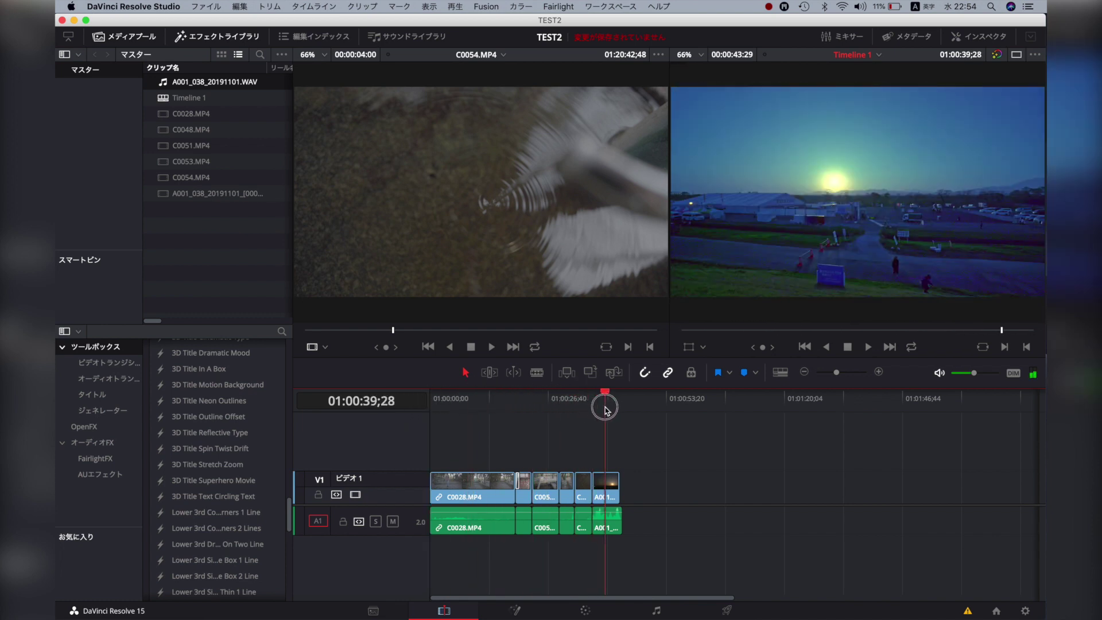